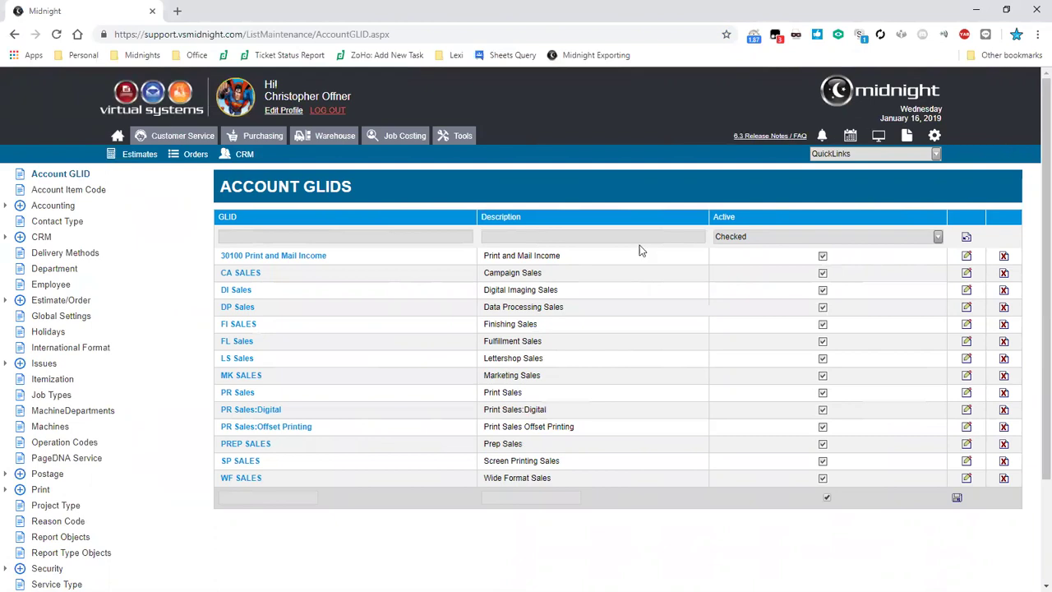
- In the Estimate/Order Disposition list, change the CONN entry's disposition to "Can't connect" and save it as inactive
left_click(6, 301)
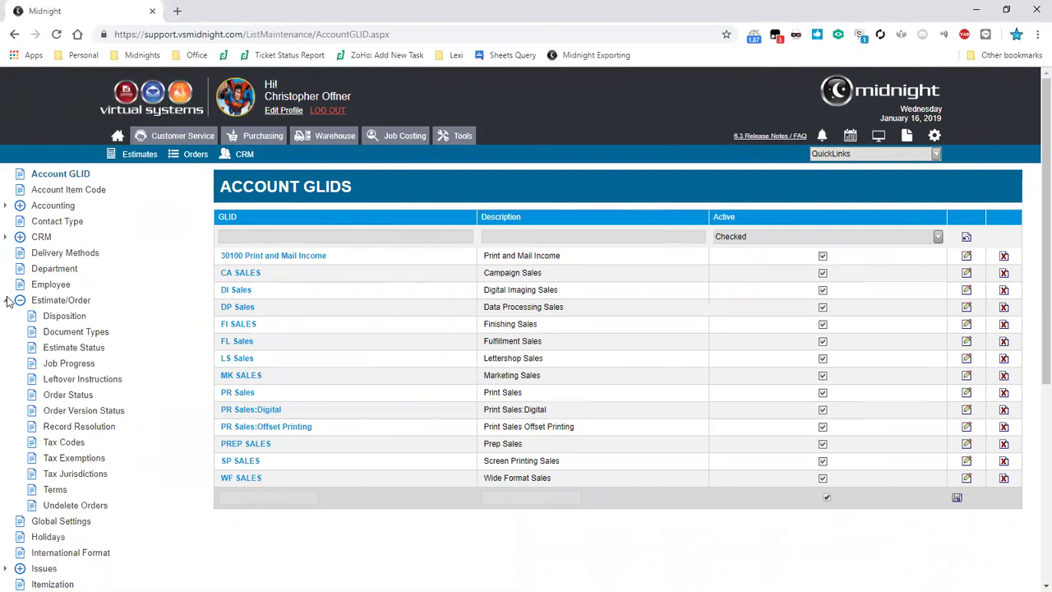
left_click(77, 318)
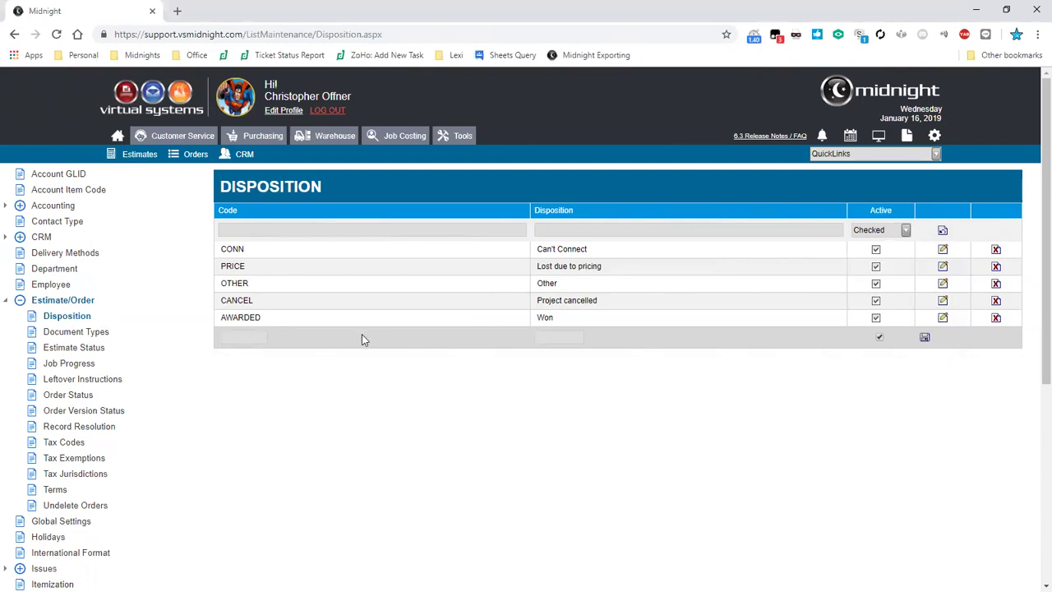
key("Tab")
key("Tab")
key("space")
left_click(676, 255)
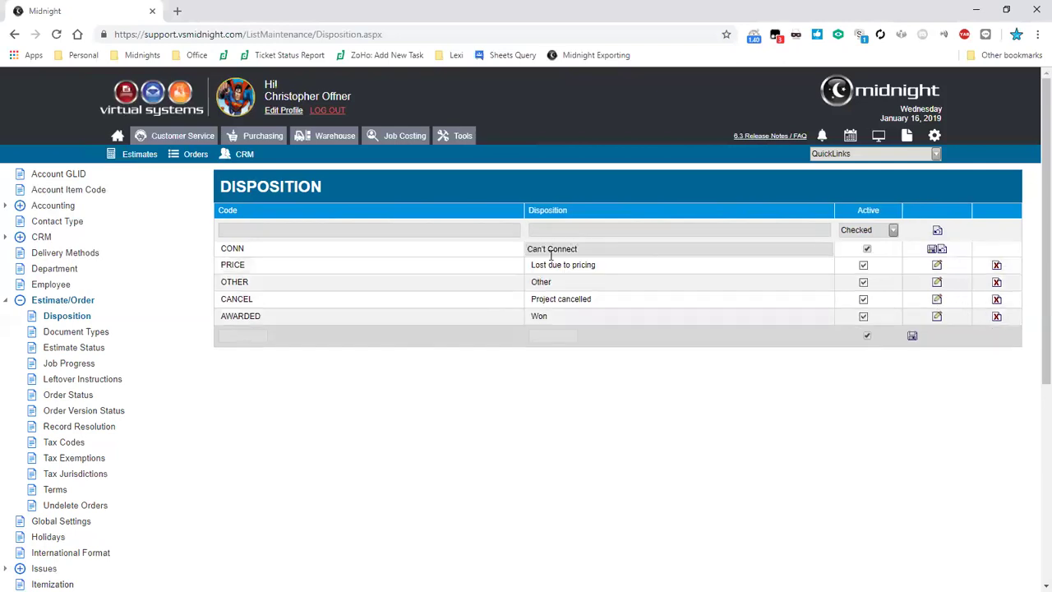
left_click(549, 249)
key("Delete")
type("c")
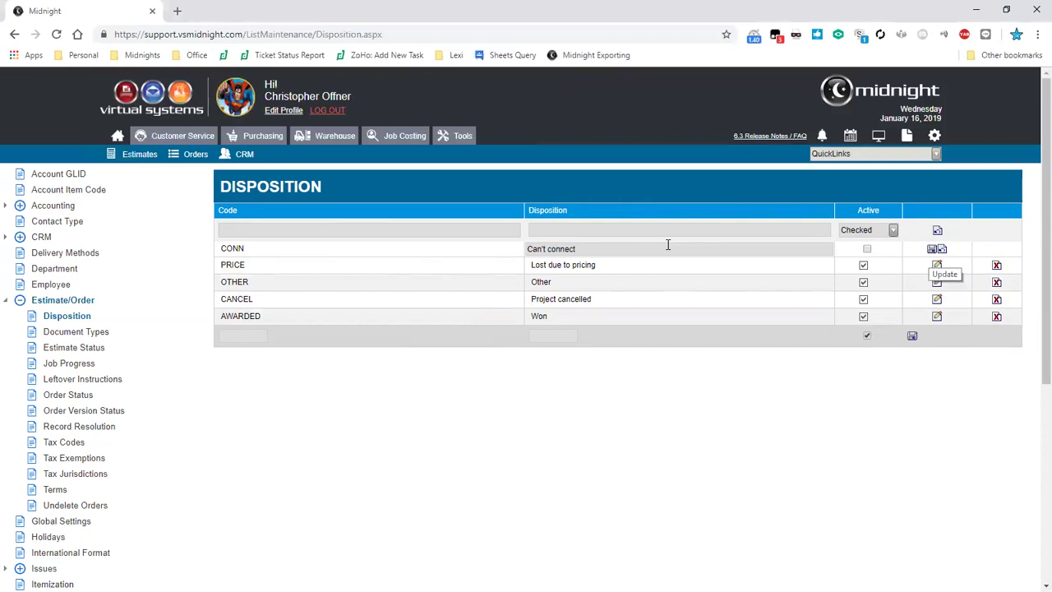
key("Return")
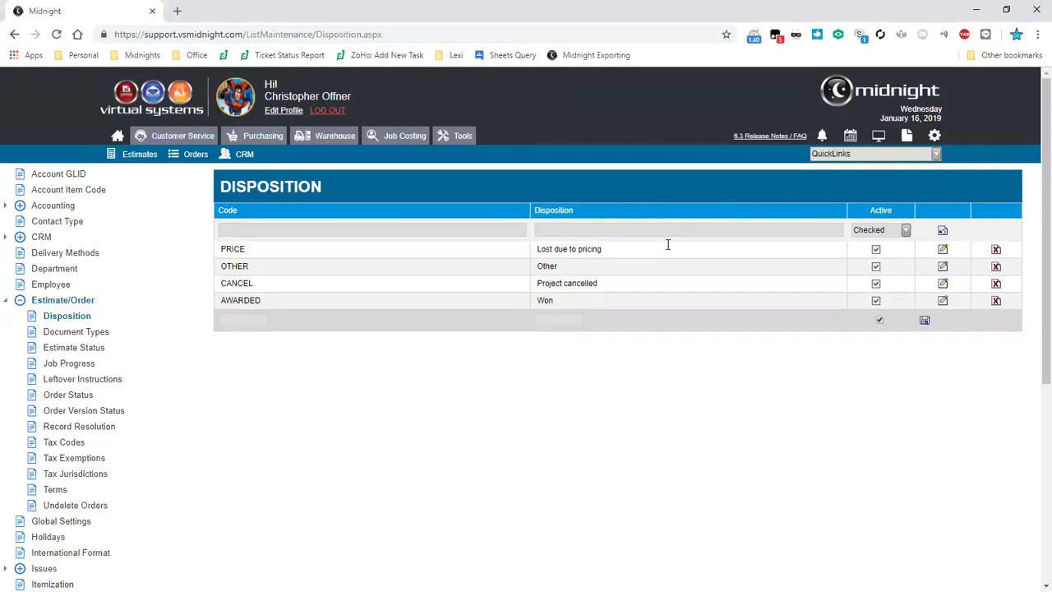
- Filter the Disposition list to entries whose disposition is "Won"
left_click(229, 232)
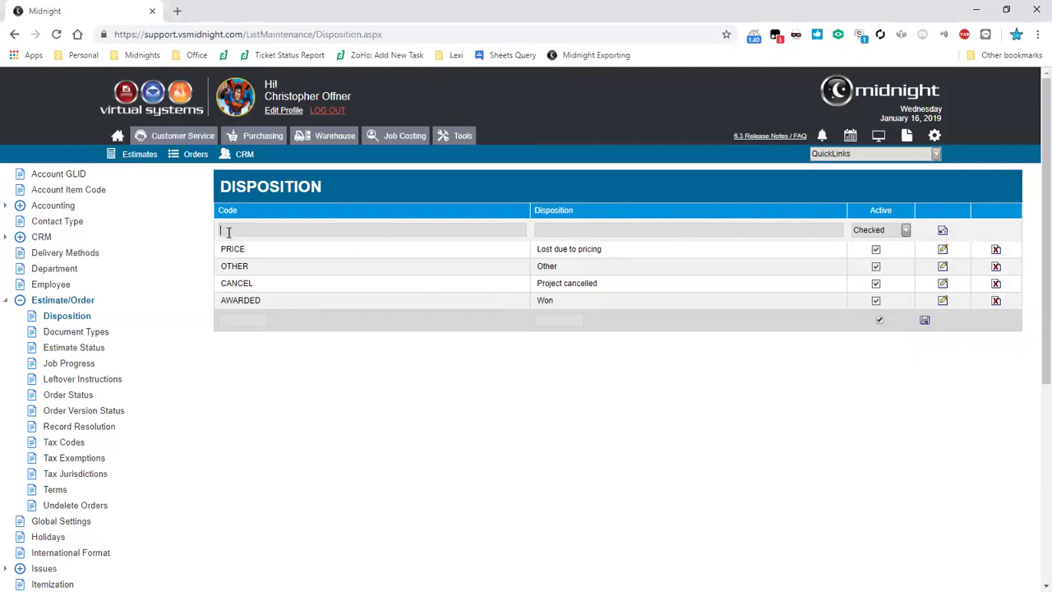
left_click(571, 230)
type("Won")
key("Return")
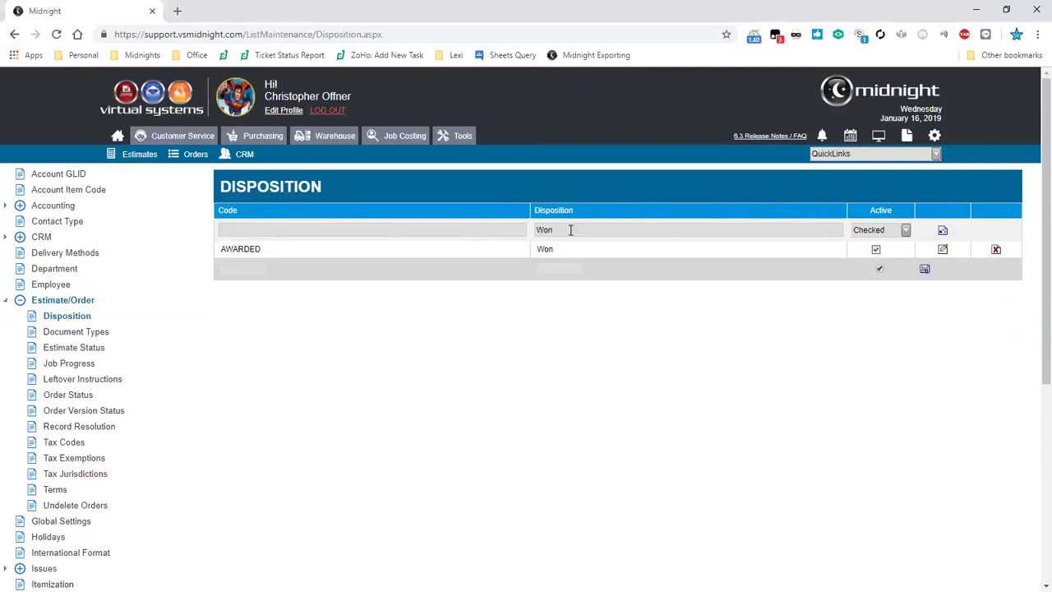
- Clear the disposition text filter and show only inactive entries by setting the Active filter to Unchecked
double_click(570, 230)
key("BackSpace")
key("Return")
key("alt+Down")
key("Down")
key("Return")
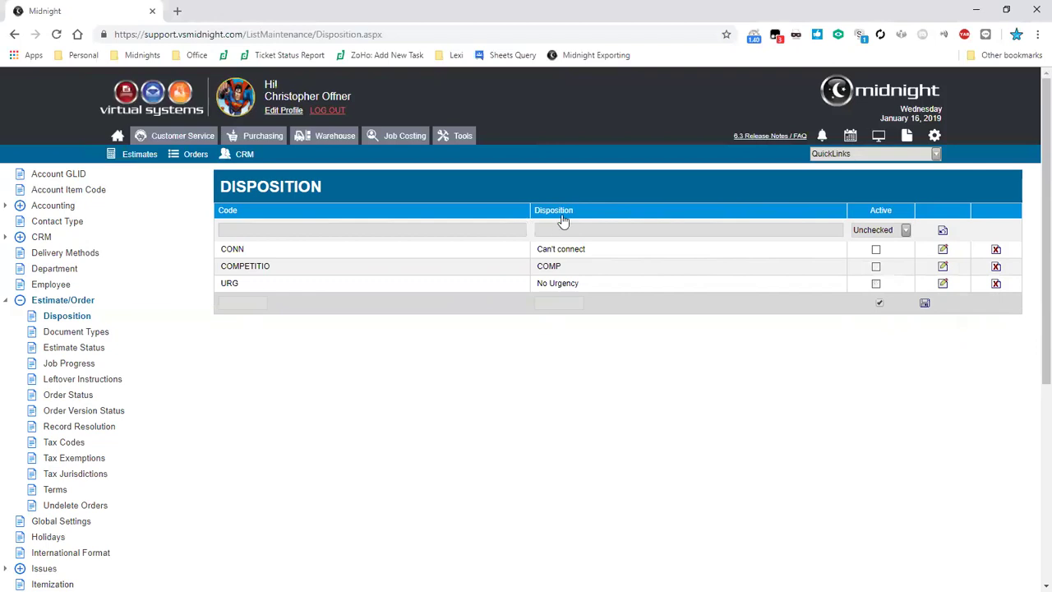
- Sort the inactive entries by Code, and by Disposition
left_click(463, 213)
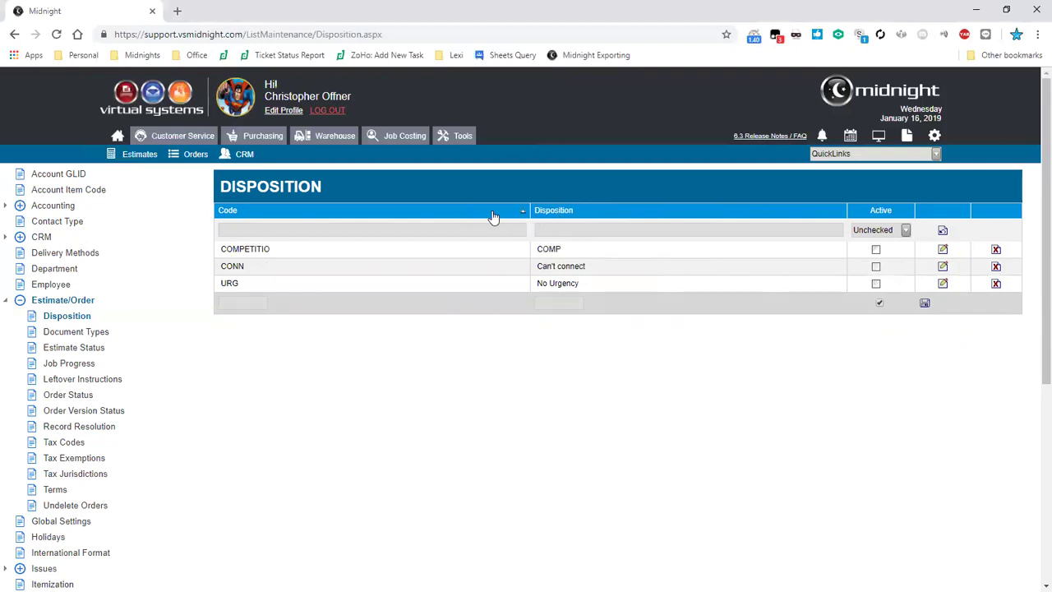
left_click(493, 213)
left_click(542, 214)
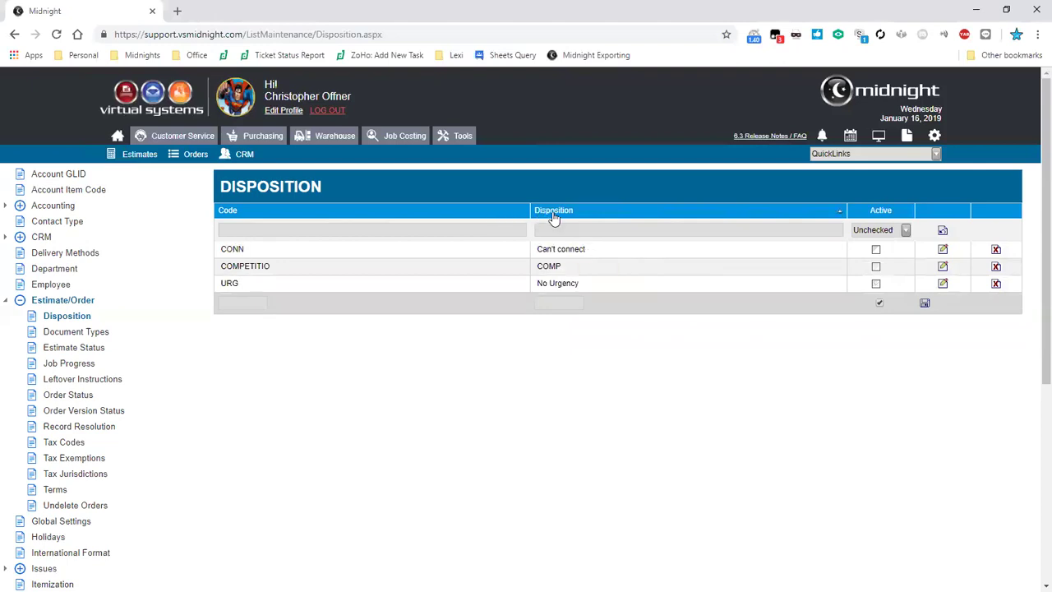
left_click(551, 216)
left_click(376, 226)
- Review the Document Types, Estimate Status, Leftover Instructions and Terms lists under Estimate/Order
left_click(95, 333)
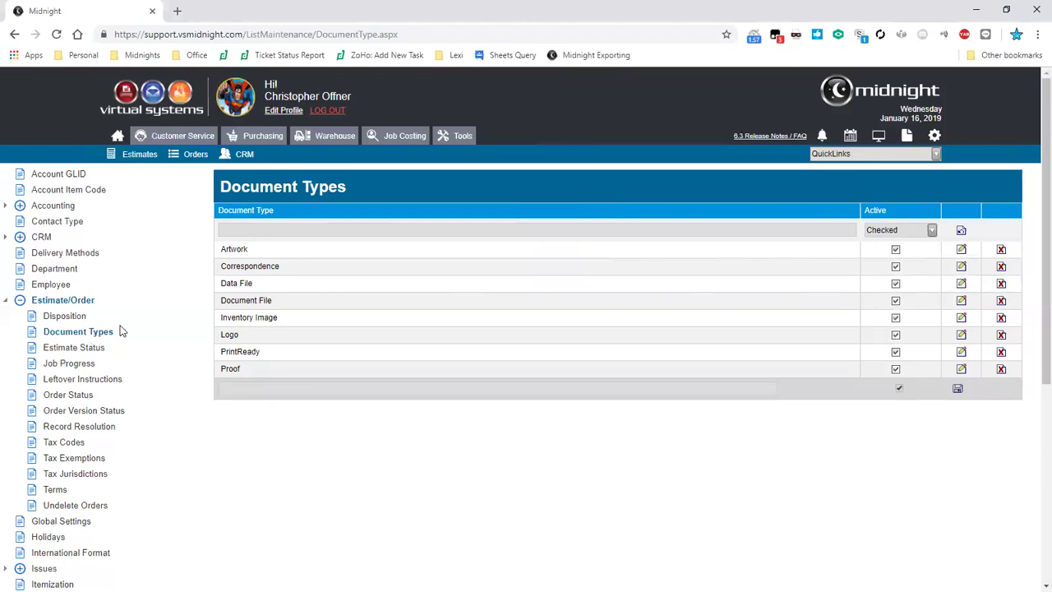
left_click(97, 351)
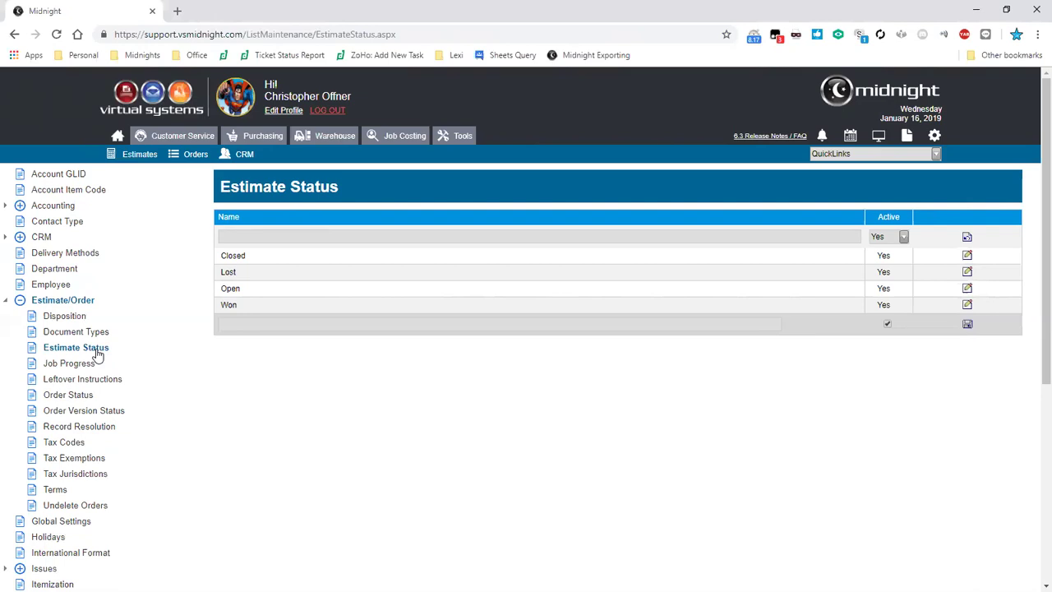
left_click(113, 384)
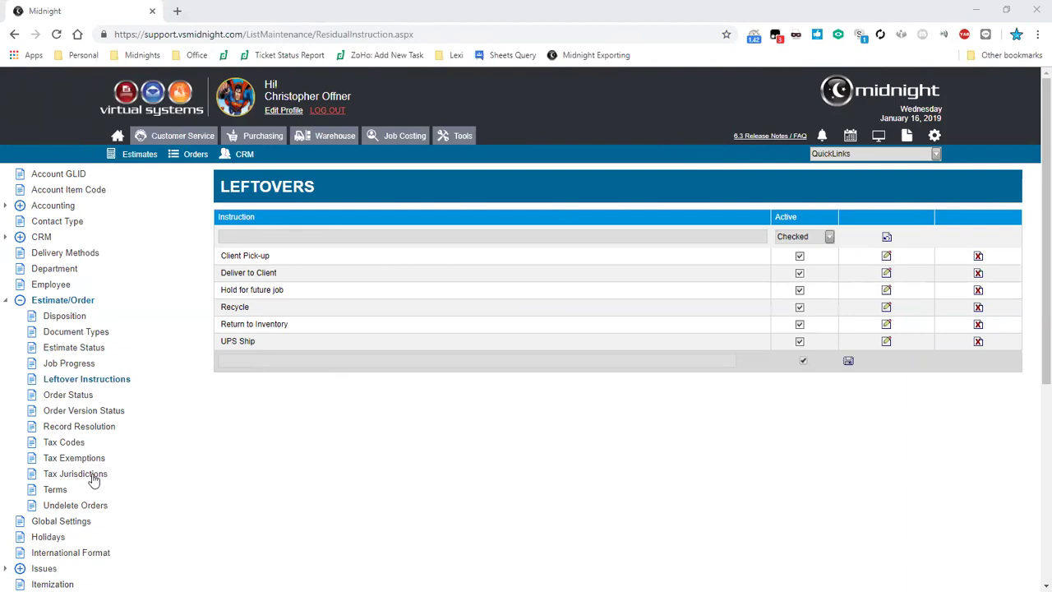
left_click(55, 490)
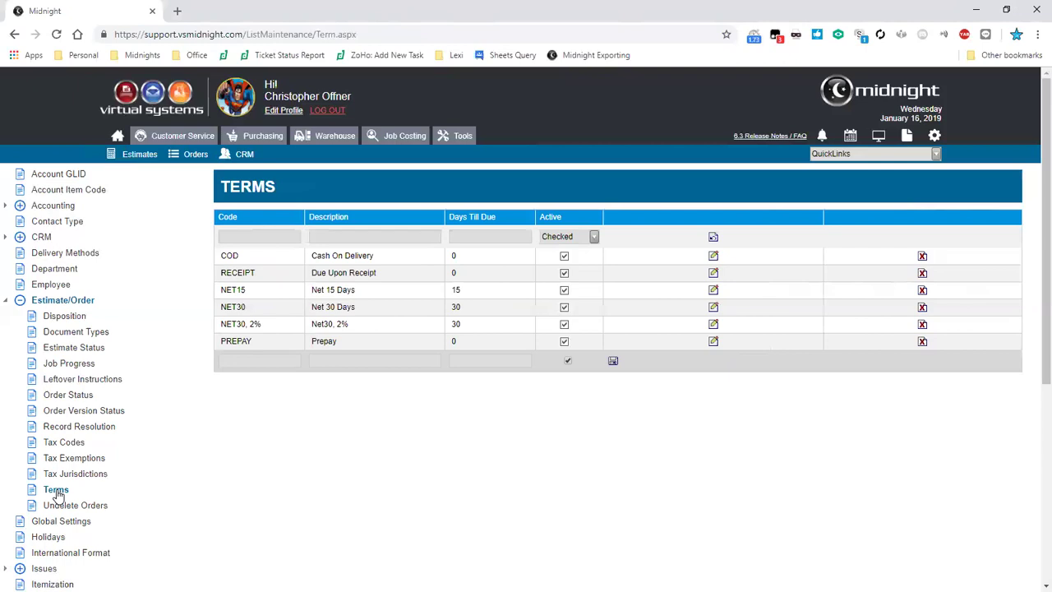
- Review the Tax Codes list and display the details of the State tax jurisdiction
left_click(70, 444)
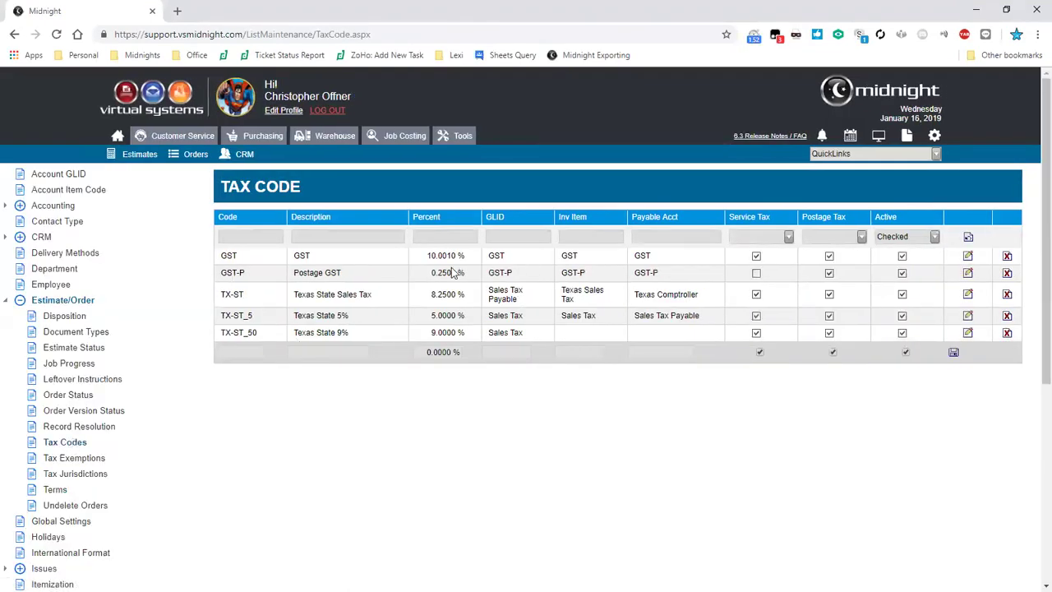
left_click(69, 478)
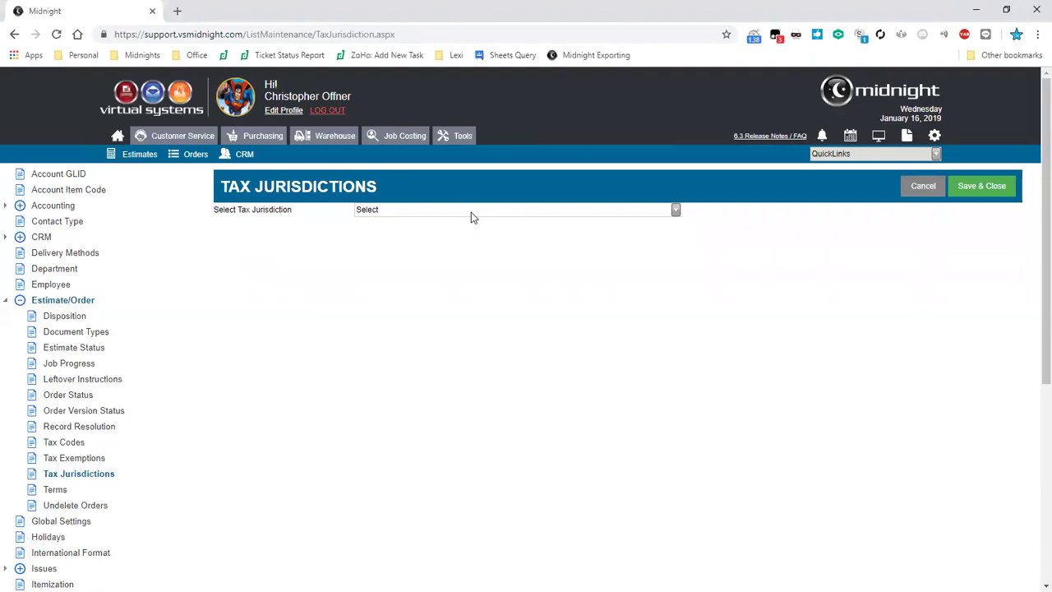
left_click(471, 211)
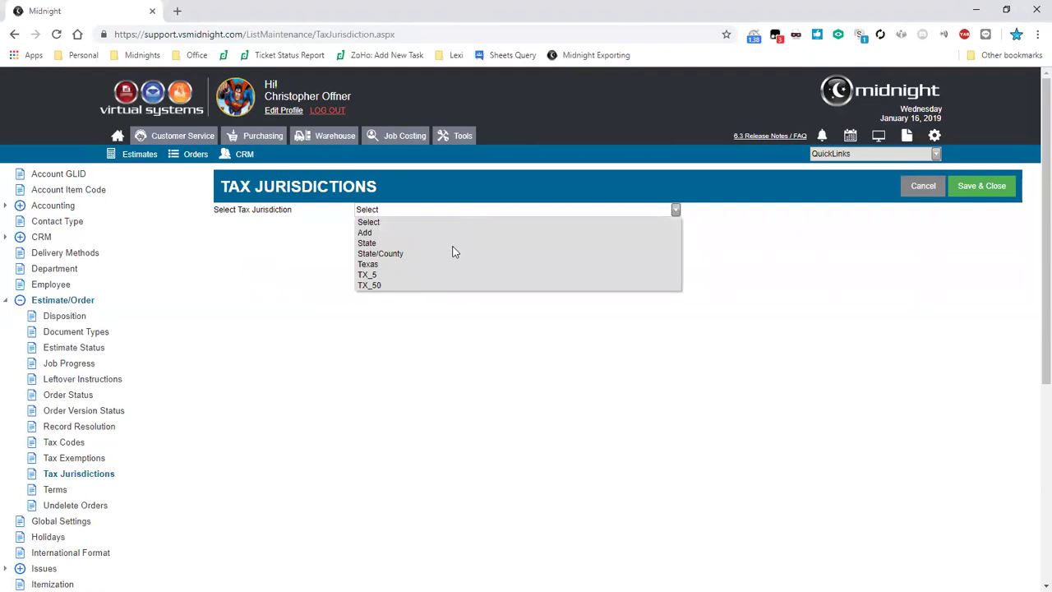
left_click(419, 244)
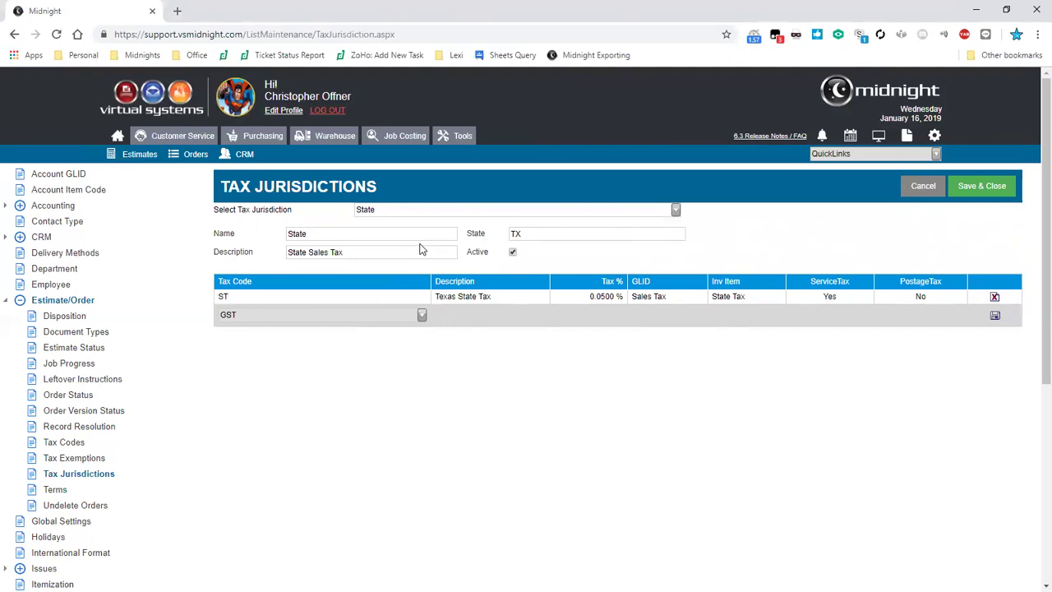
- Collapse the Estimate/Order group and open the Mail Category list under Postage
left_click(5, 301)
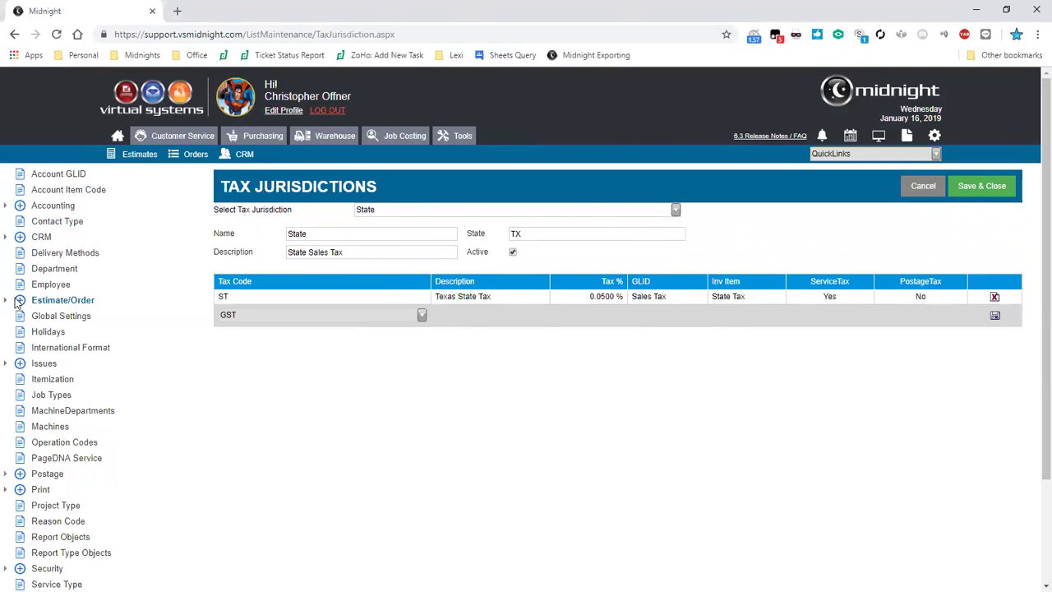
scroll(70, 362, "down", 1)
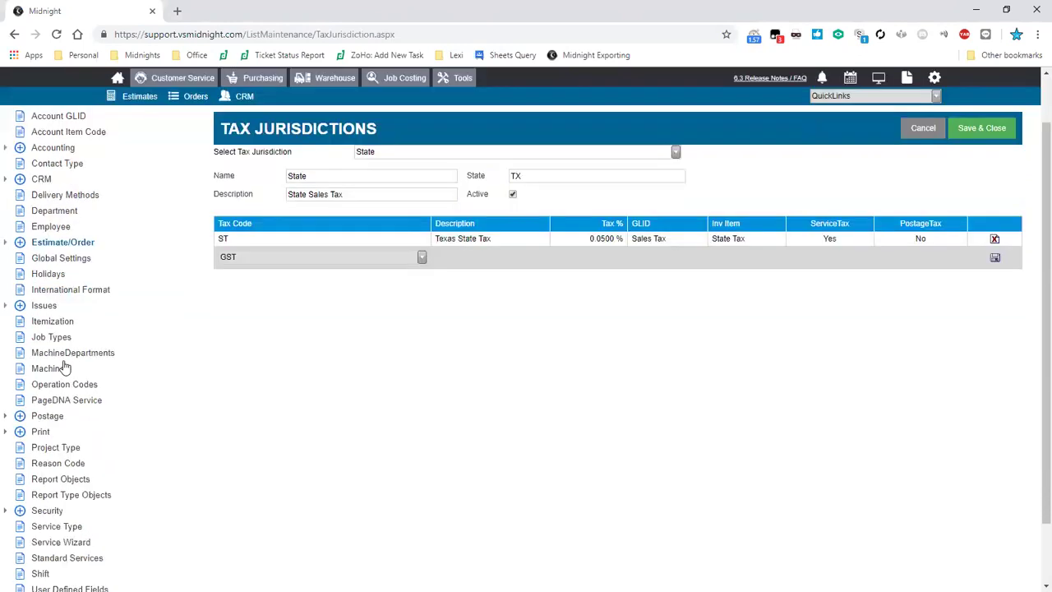
left_click(10, 409)
scroll(85, 403, "down", 2)
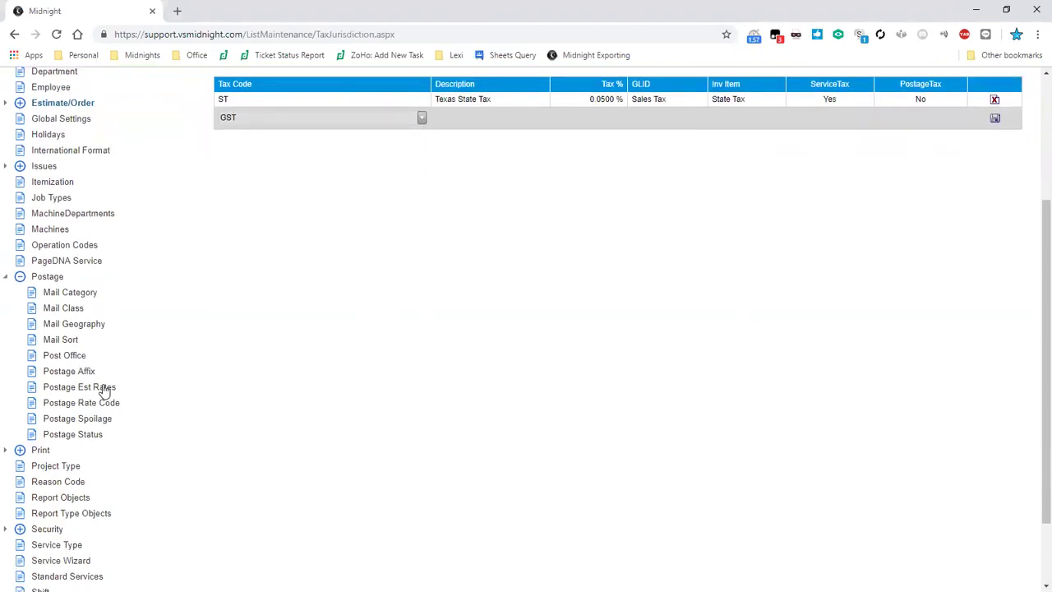
left_click(85, 297)
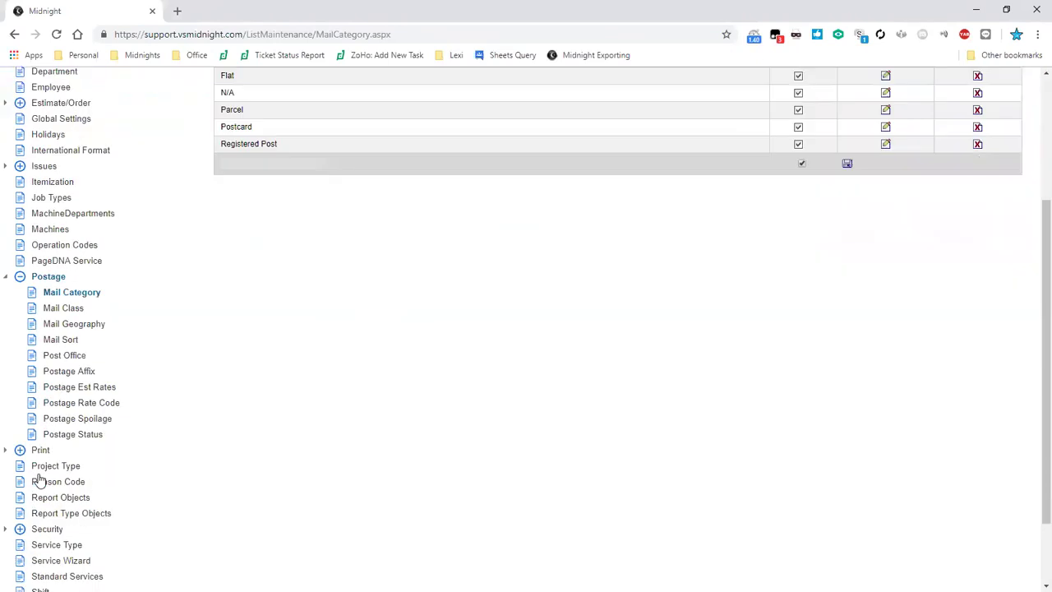
- Look through the Postage Est Rates list, including the old rates whose descriptions are prefixed with z
left_click(72, 393)
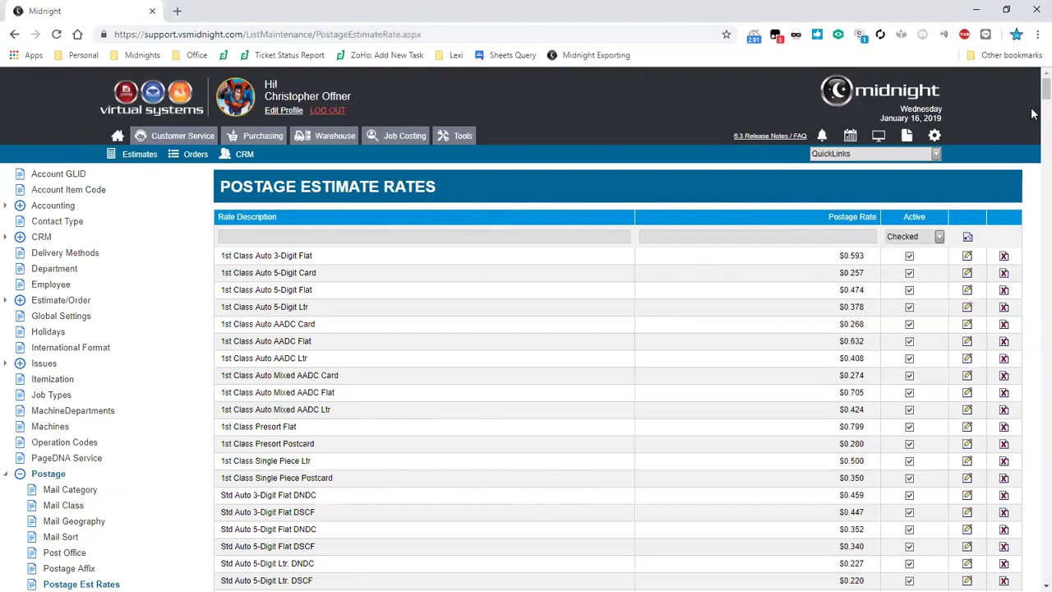
left_click_drag(1047, 89, 1046, 218)
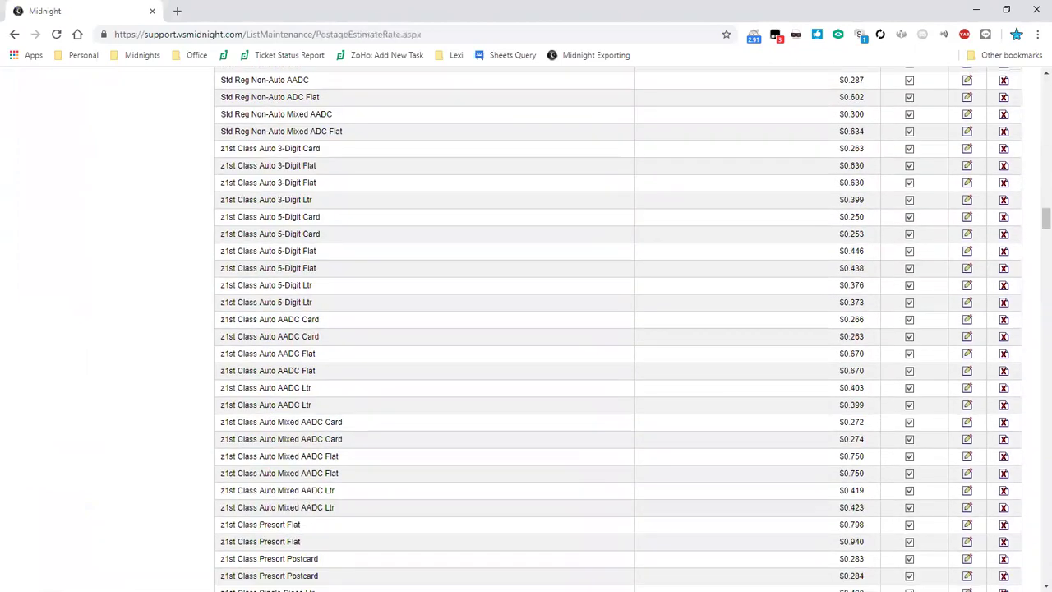
left_click_drag(225, 154, 220, 148)
scroll(431, 291, "up", 20)
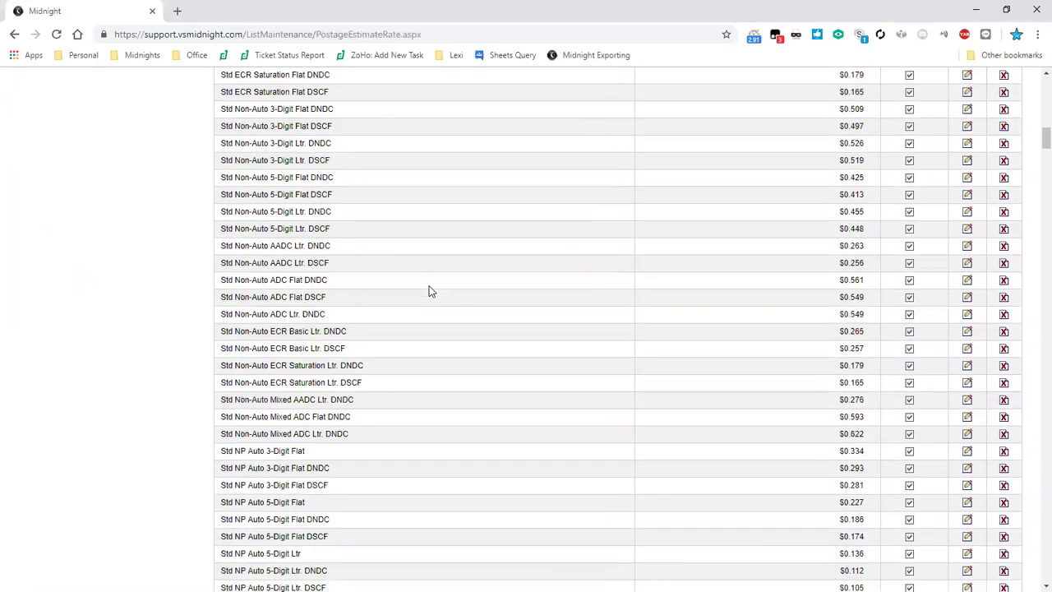
scroll(431, 291, "up", 5)
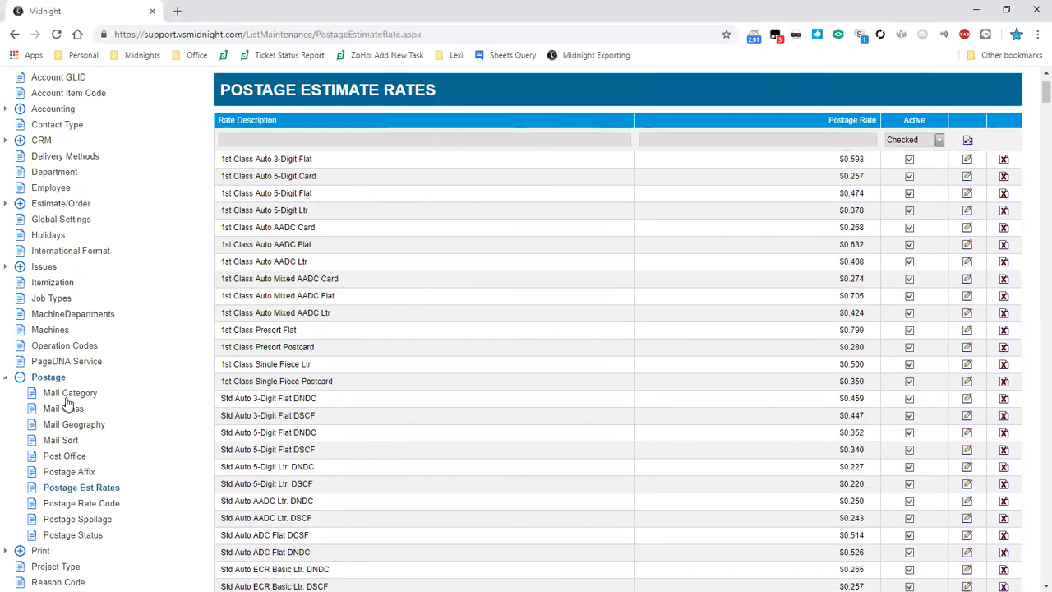
- View the Mail Sort and Post Office lists under Postage
left_click(70, 444)
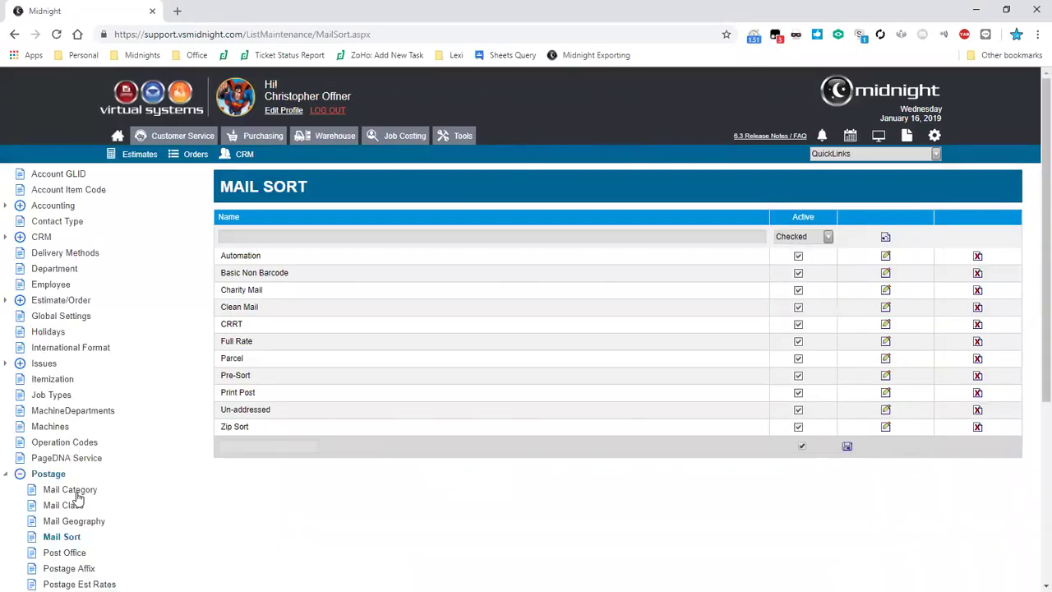
left_click(79, 553)
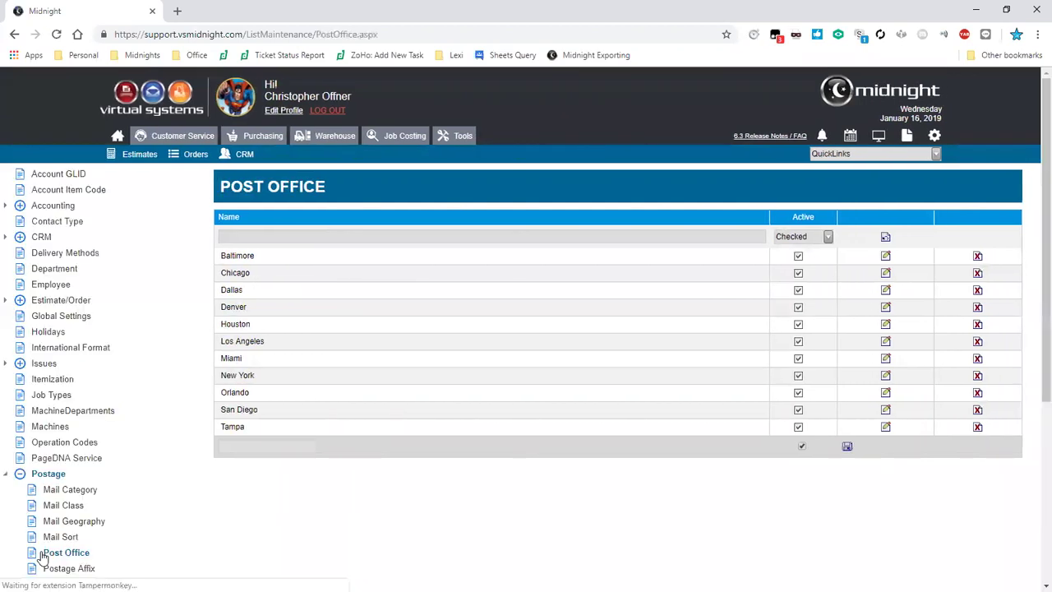
- Open User Defined Fields and display the fields of the Estimate module
scroll(42, 558, "down", 2)
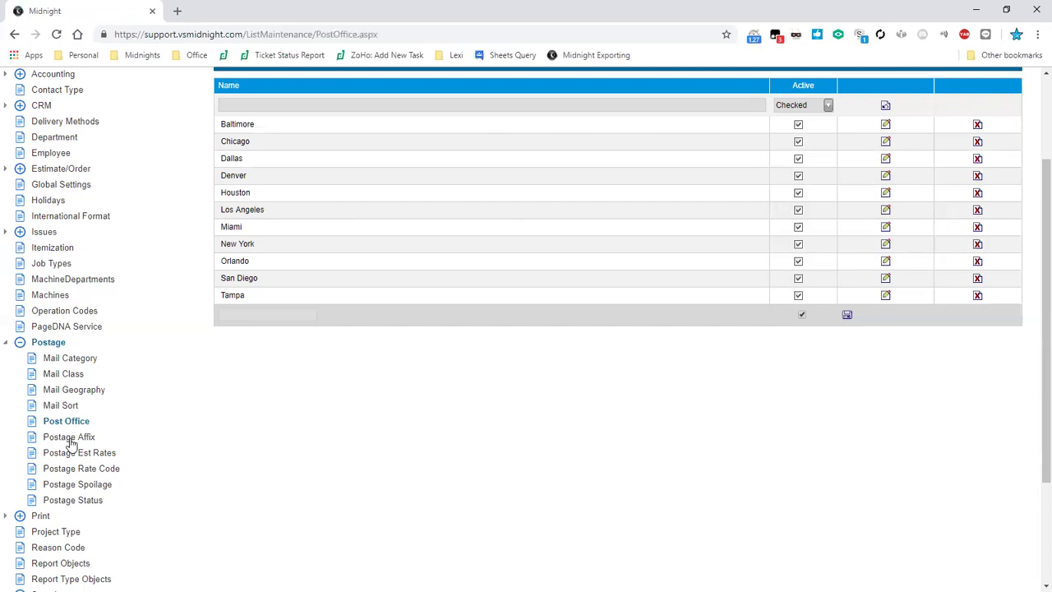
scroll(70, 444, "down", 3)
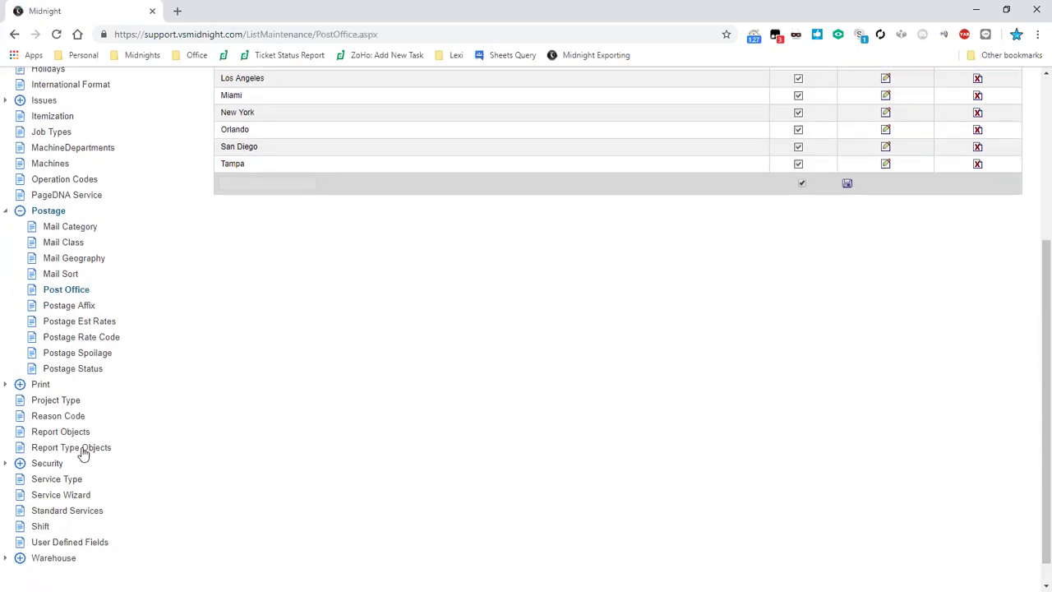
left_click(87, 544)
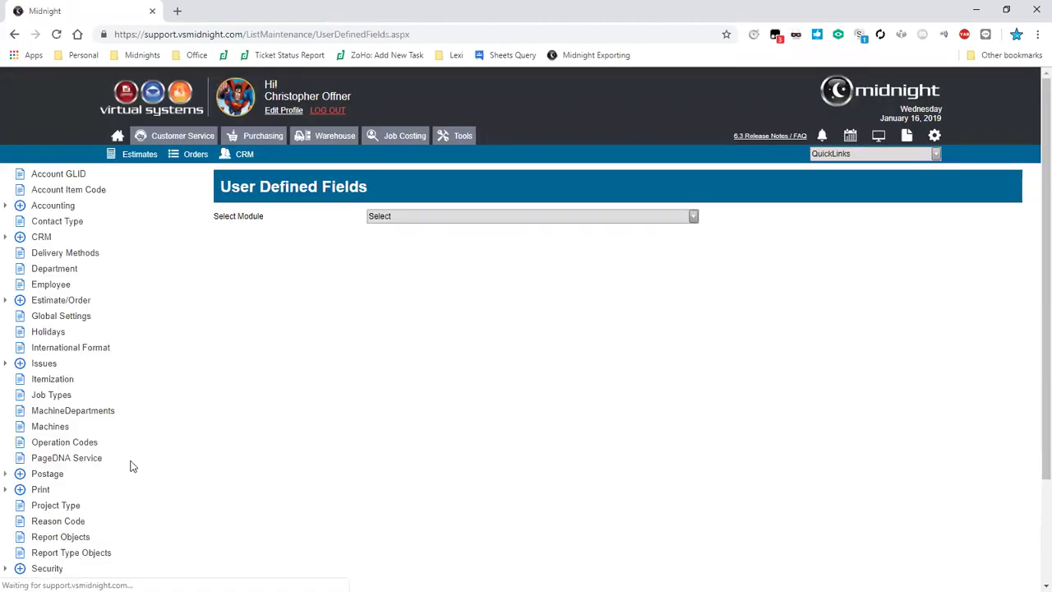
left_click(376, 216)
left_click(391, 251)
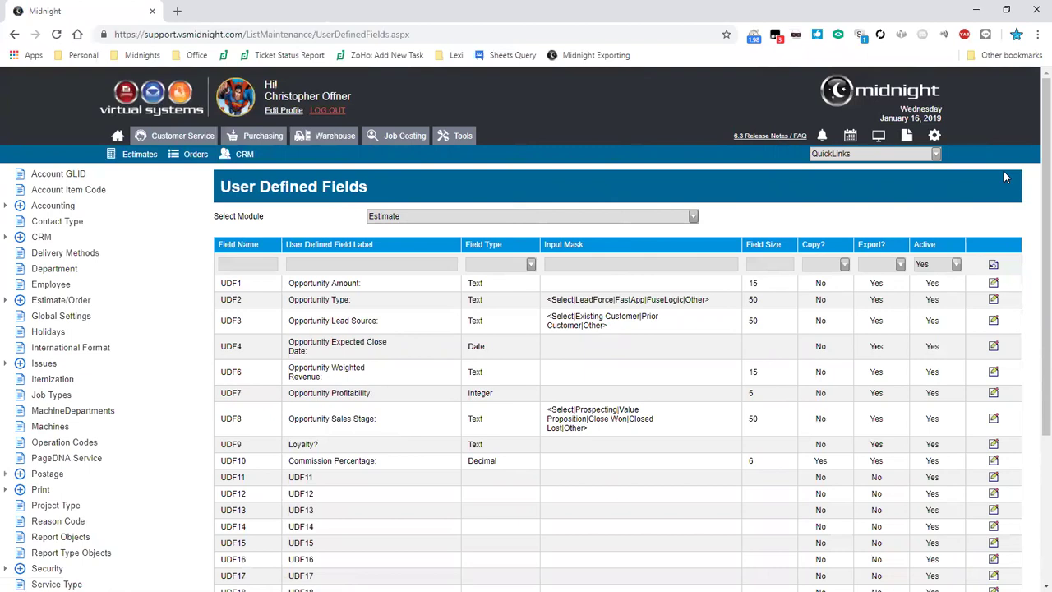
- Edit the UDF11 row of the Estimate module and set its field type to Text
left_click(291, 477)
left_click_drag(329, 476, 277, 482)
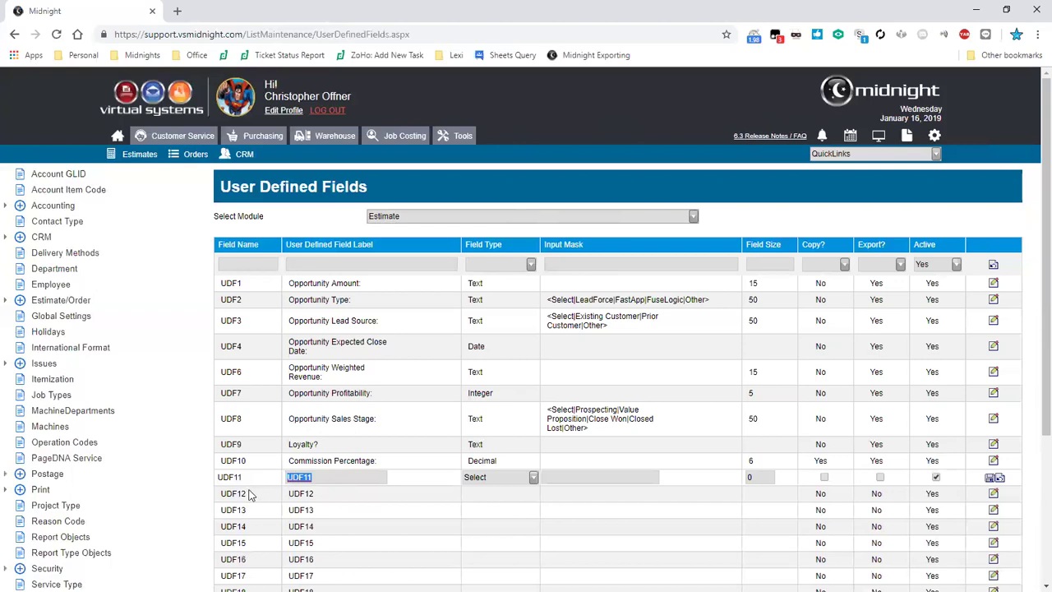
left_click_drag(247, 481, 220, 485)
left_click(333, 477)
key("Tab")
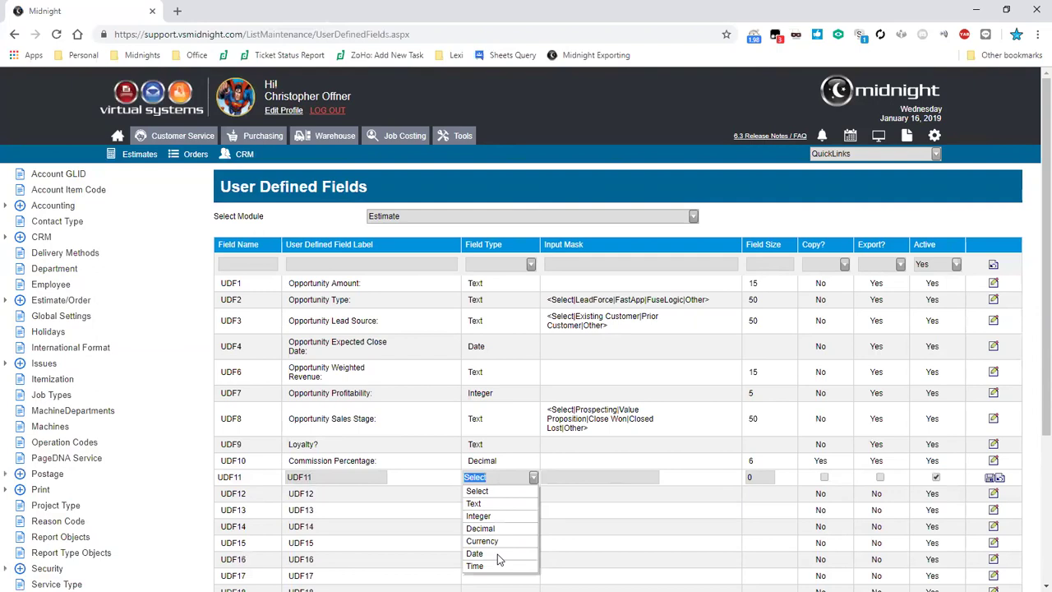
key("Tab")
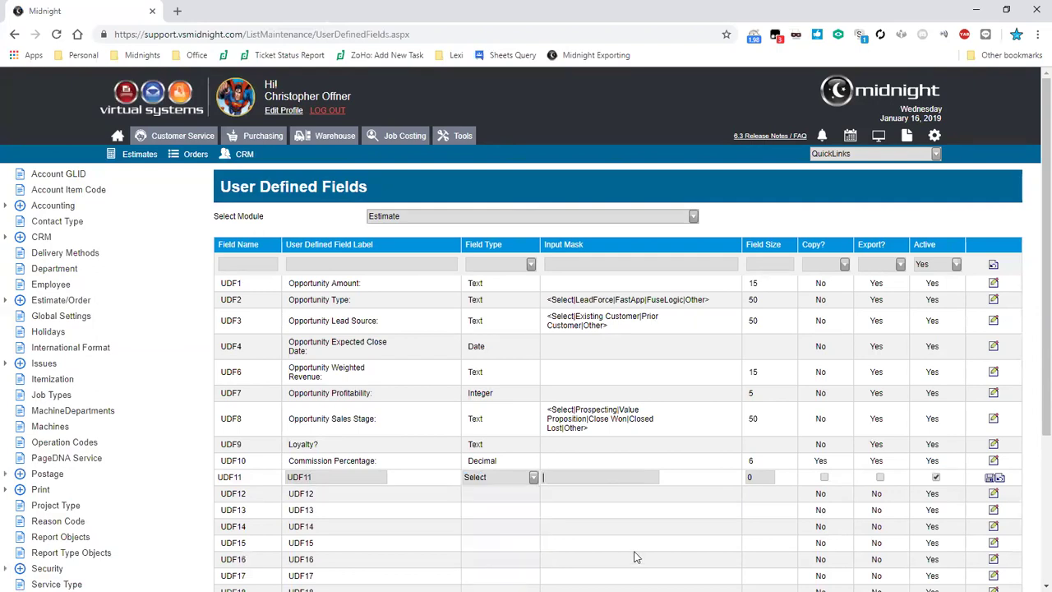
key("shift+Tab")
key("alt+Down")
key("Down")
key("Return")
key("Tab")
- Enter <1|2|3> as UDF11's input mask, following the selection list format used for Opportunity Type
left_click_drag(546, 300, 552, 301)
left_click(704, 305)
left_click_drag(705, 306, 712, 308)
left_click(714, 309)
type("<>")
key("Left")
type("|2|3")
key("Left")
key("Left")
key("Left")
key("Left")
type("1")
- Turn on the Export and Copy options for UDF11 and cancel the row's edit
key("Tab")
key("Tab")
key("Tab")
key("space")
key("shift+Tab")
key("space")
left_click_drag(319, 487, 267, 485)
left_click(373, 477)
left_click(1001, 478)
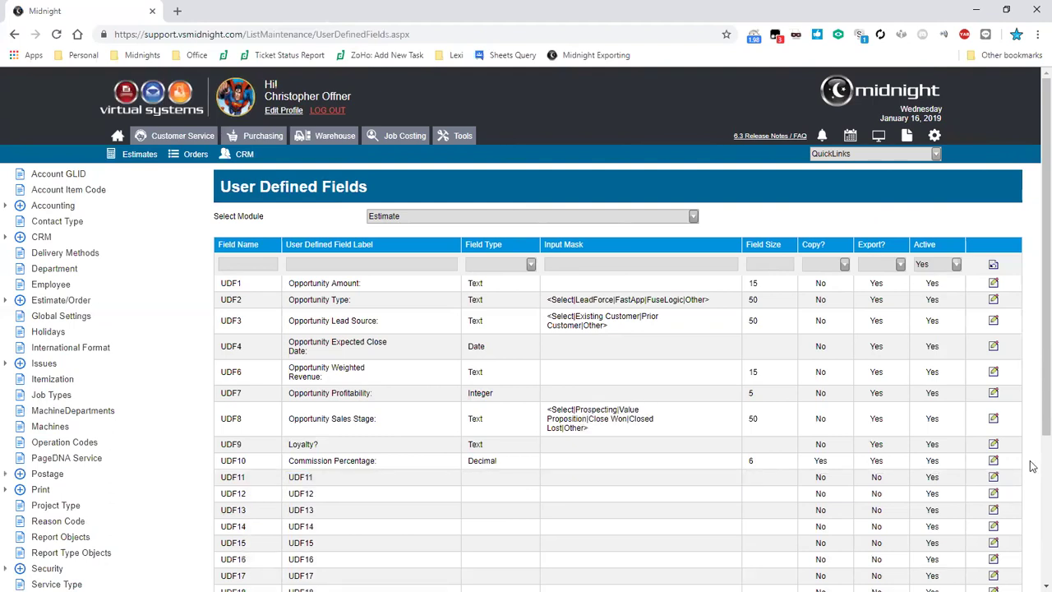
- Open Global Settings and review the Company Settings, including the list of companies and the report logo
left_click(46, 319)
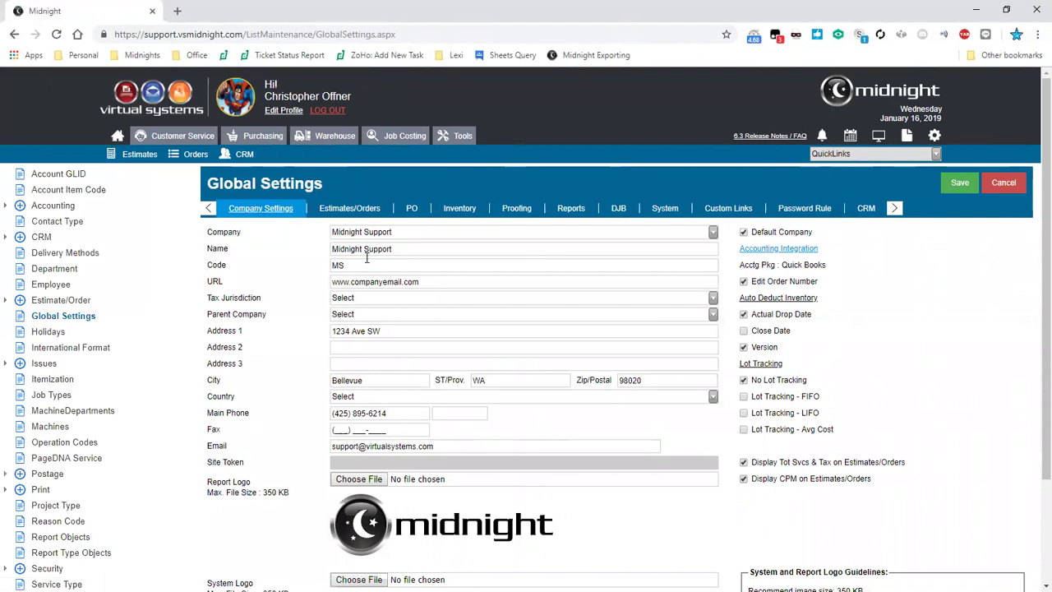
left_click_drag(780, 462, 832, 462)
left_click(832, 462)
left_click(713, 233)
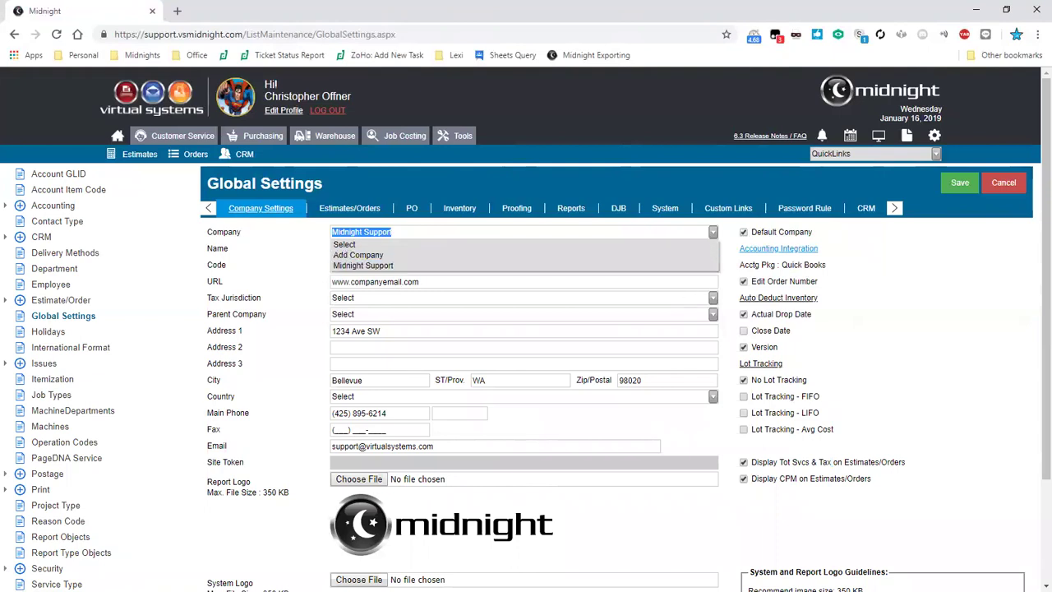
left_click(335, 344)
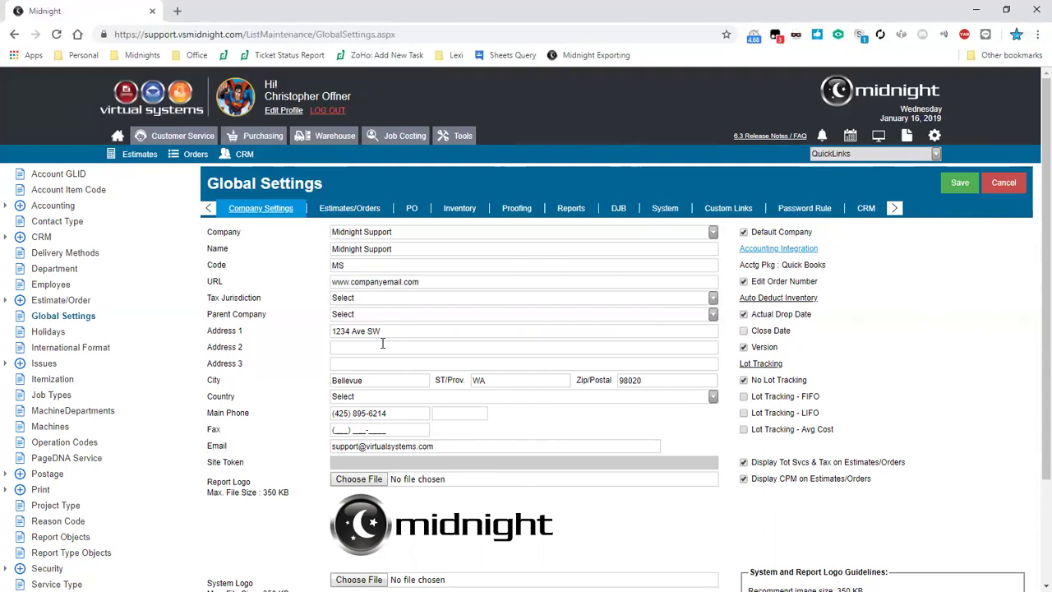
left_click_drag(207, 483, 252, 485)
- Review the Estimates/Orders settings for copying CRM info, customer pricing and contract pricing, and view the Reports settings
left_click(341, 210)
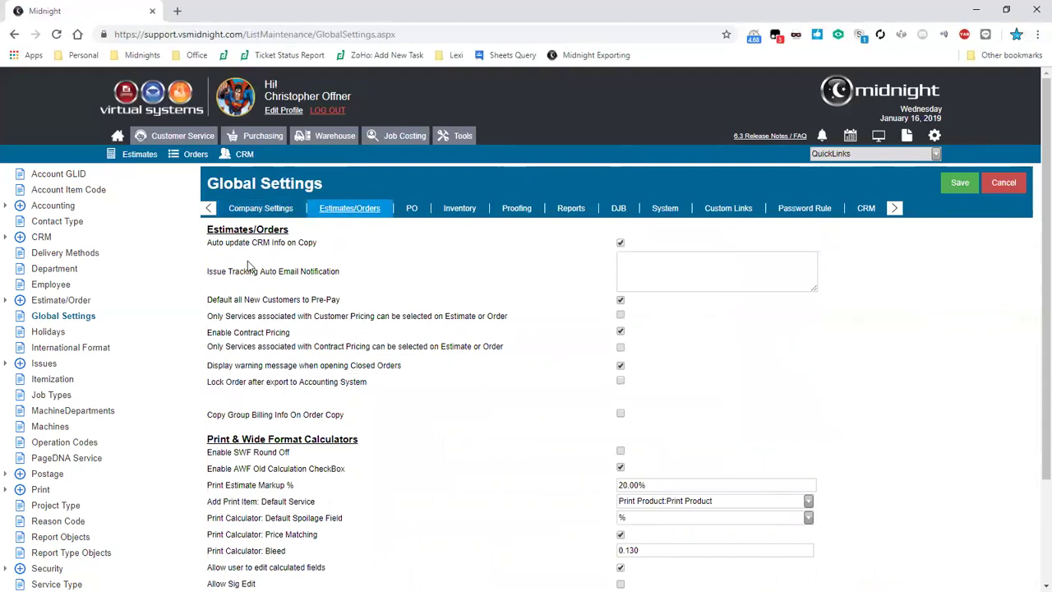
left_click_drag(210, 245, 323, 249)
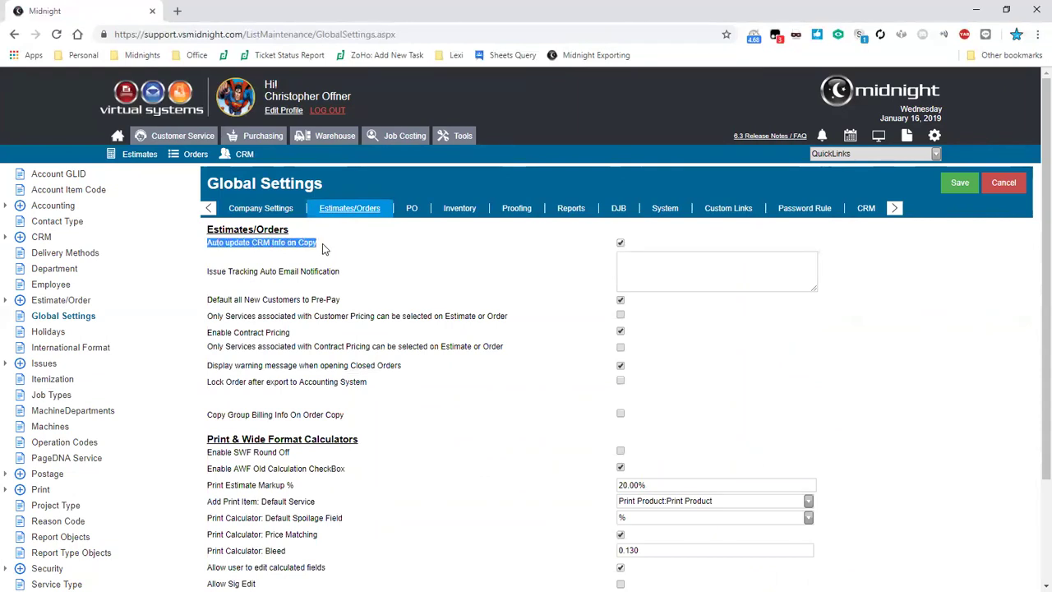
left_click(323, 248)
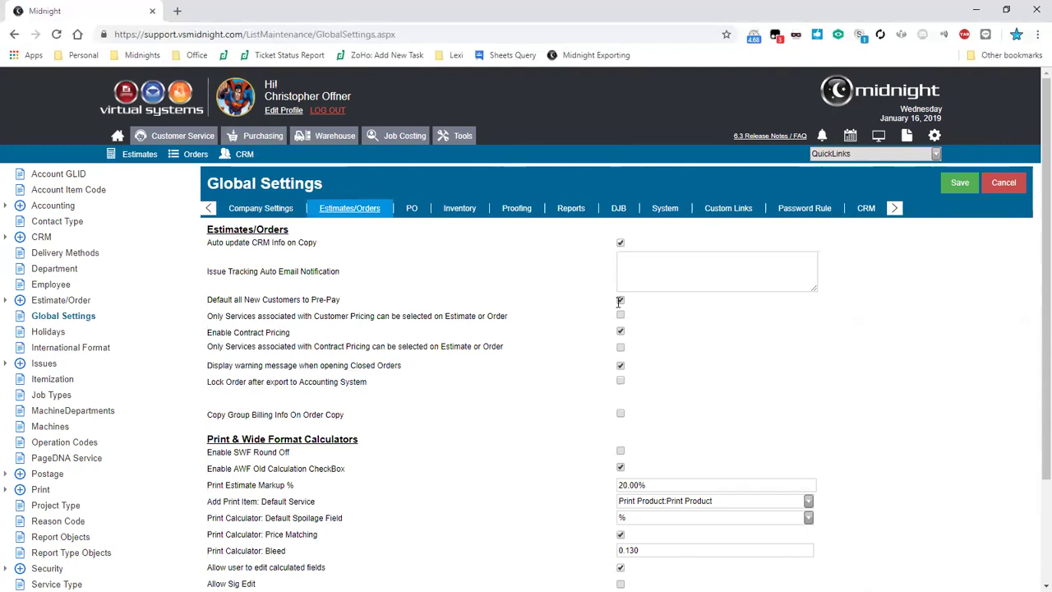
left_click_drag(206, 317, 385, 316)
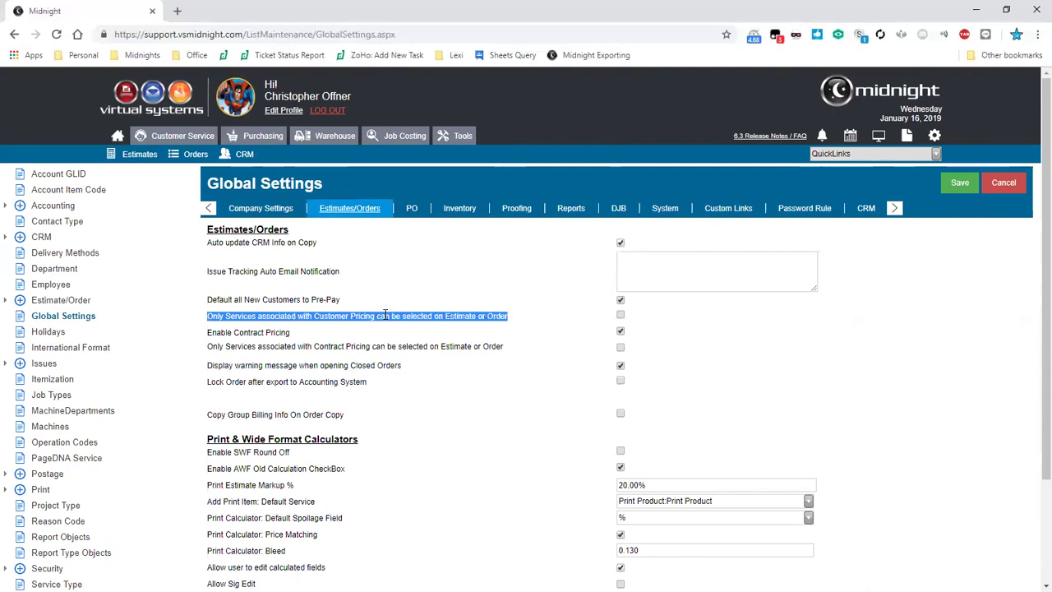
left_click_drag(313, 346, 373, 347)
left_click(372, 346)
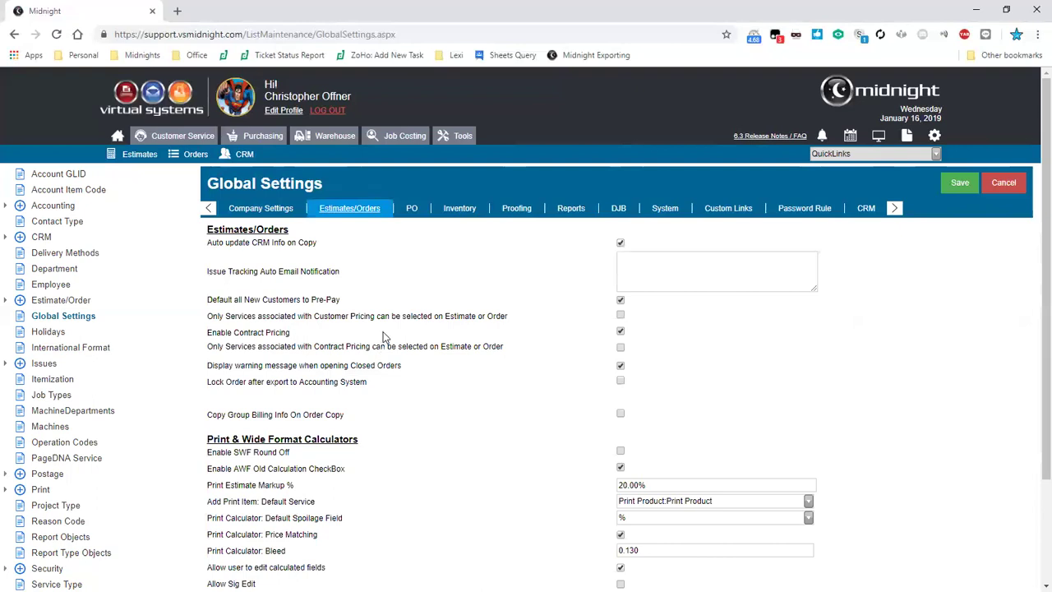
left_click_drag(207, 331, 350, 329)
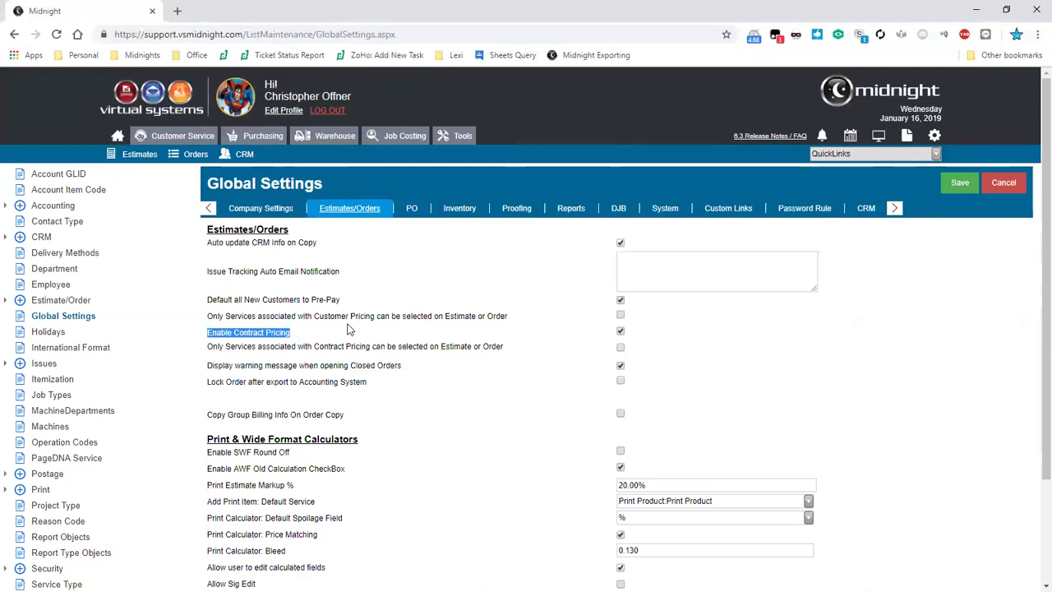
left_click_drag(209, 346, 386, 333)
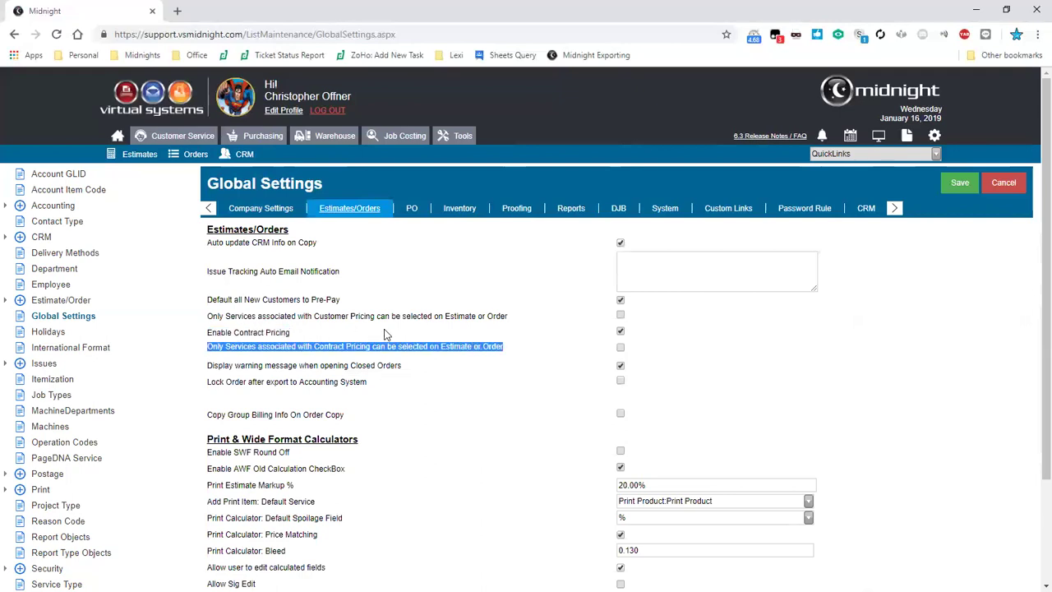
left_click(386, 333)
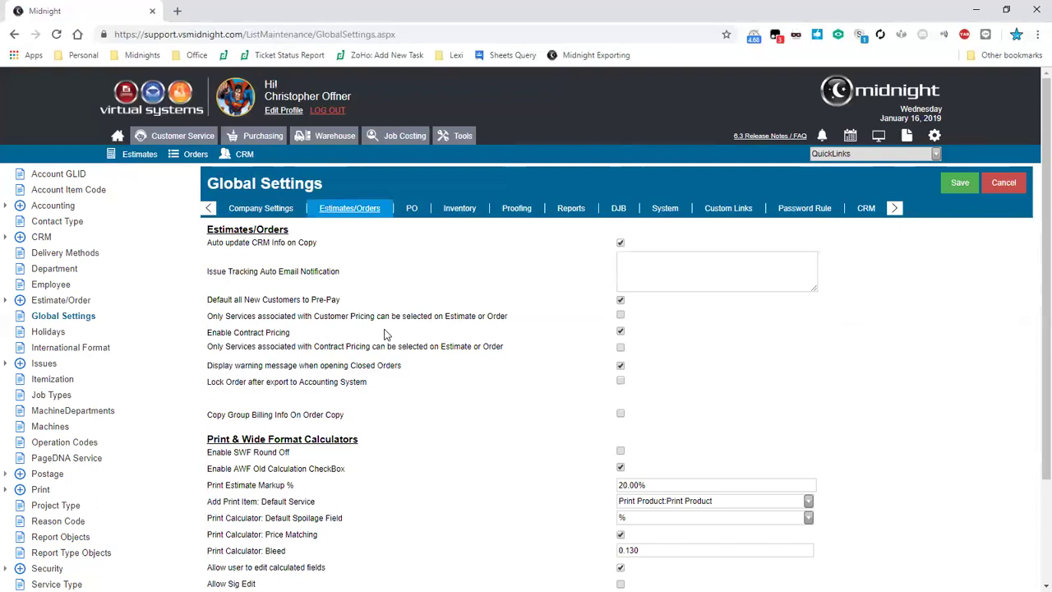
left_click(568, 216)
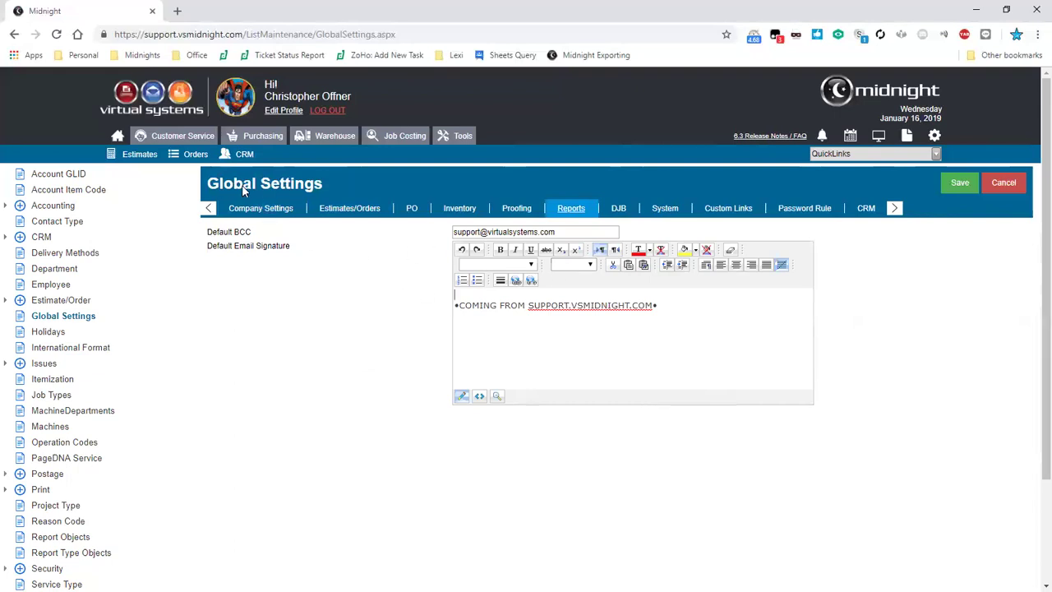
- Leave Global Settings, view the order search and return to the estimate search
left_click(141, 156)
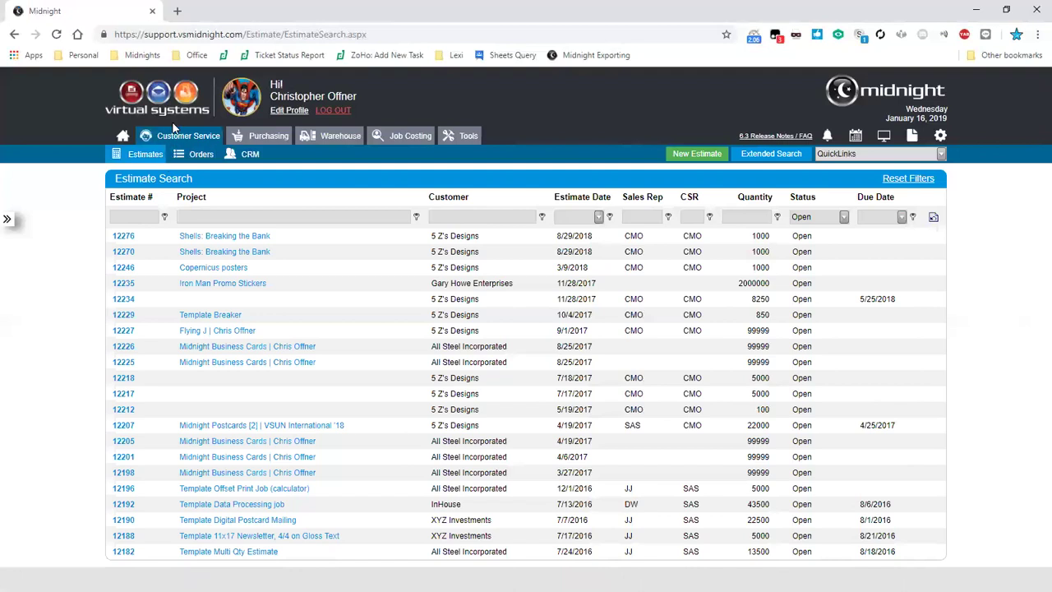
left_click(177, 138)
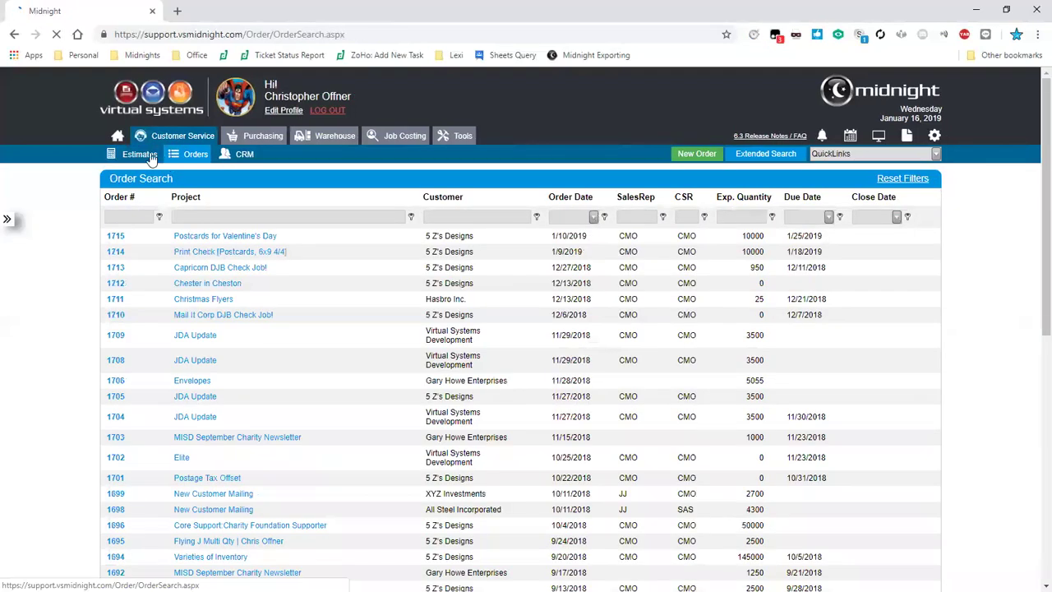
left_click(144, 156)
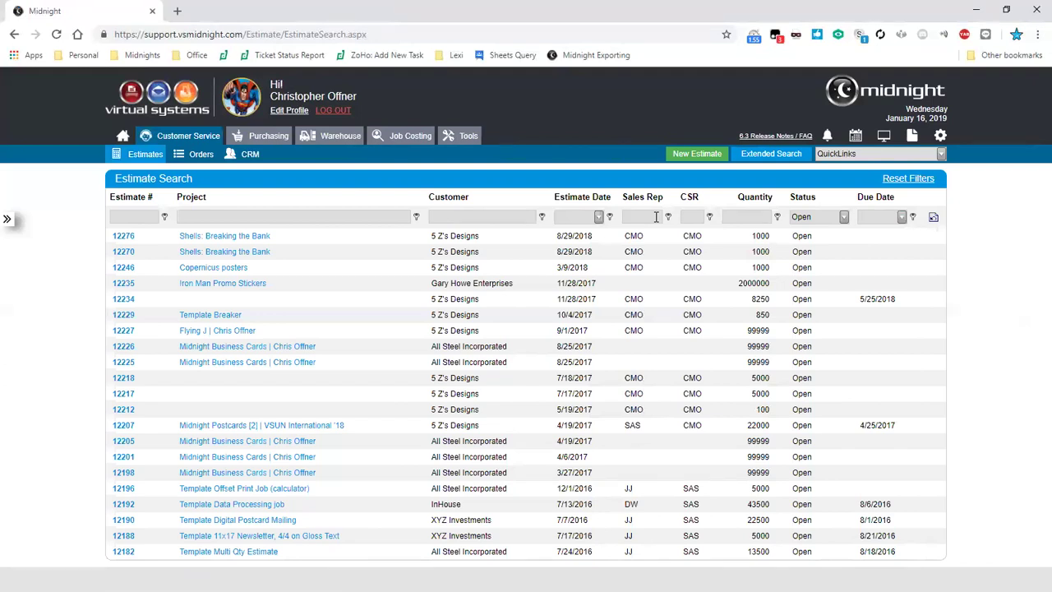
- Show estimates of all statuses and sort the list by status, quantity and sales rep in turn
key("alt+Down")
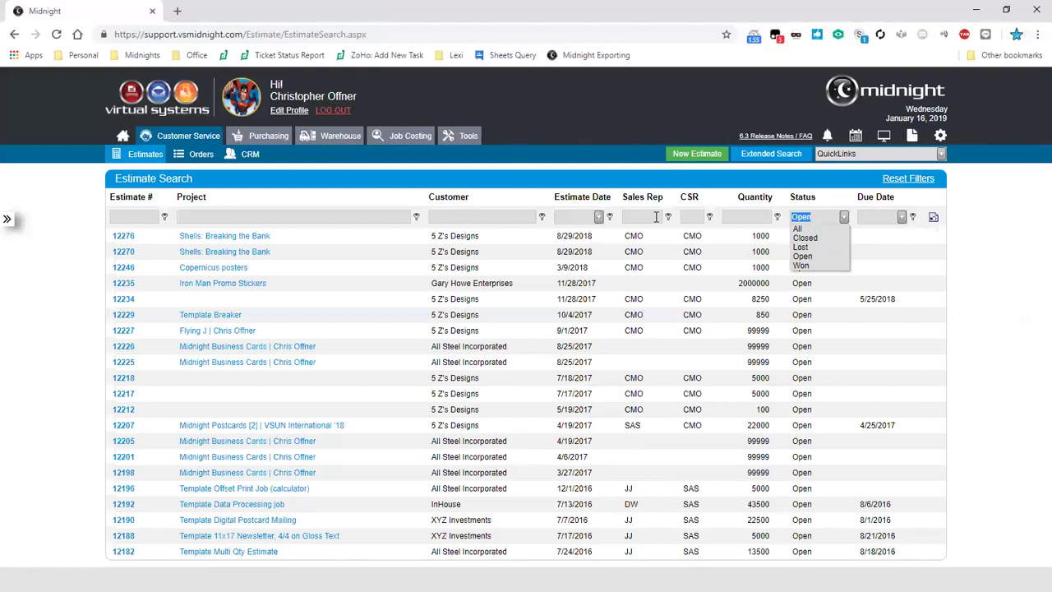
key("Return")
key("Return")
key("Down")
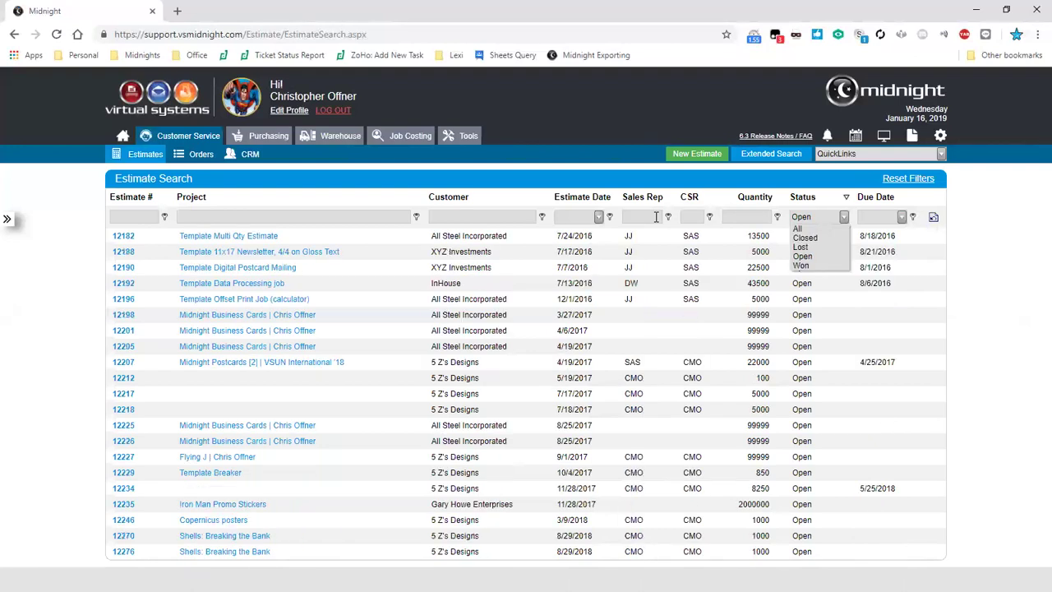
key("Return")
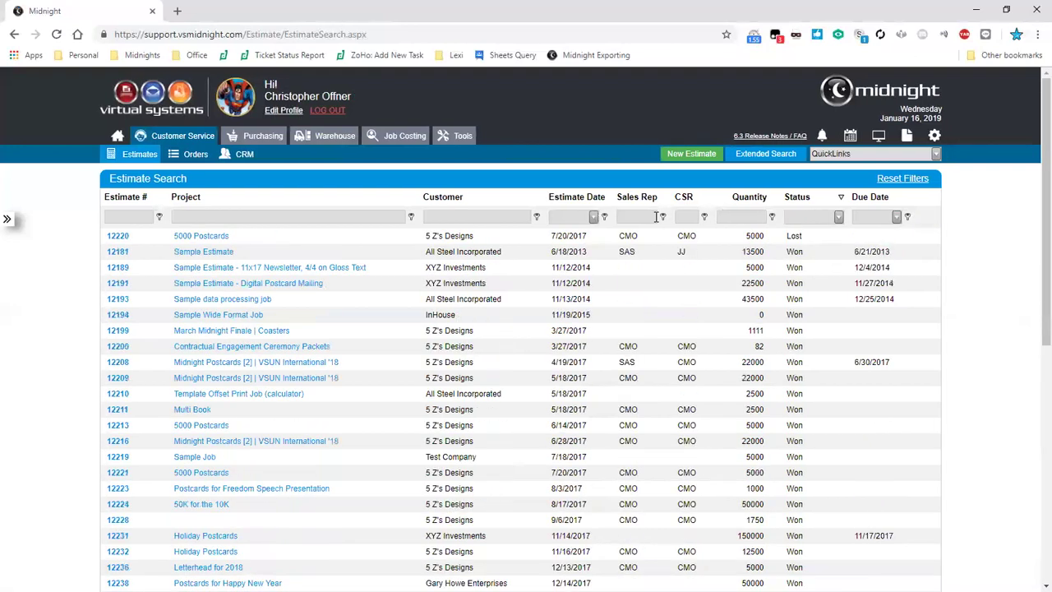
key("Return")
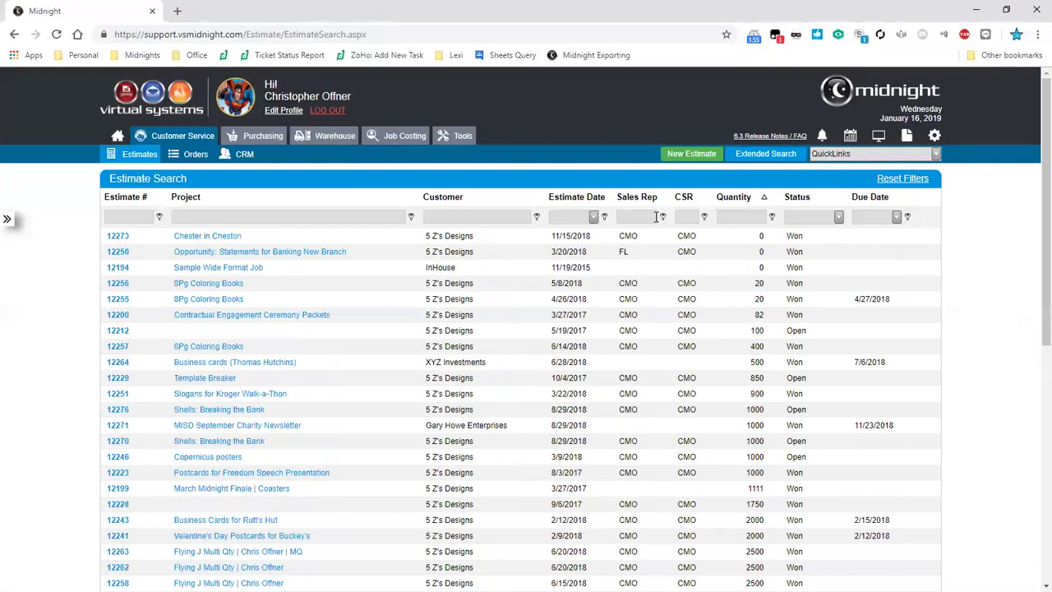
left_click(629, 206)
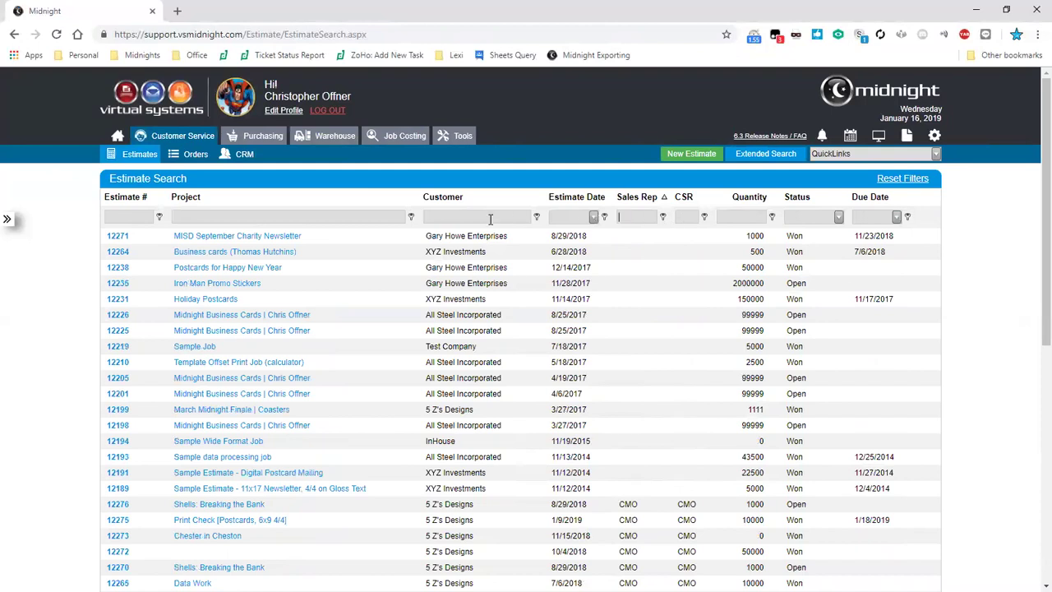
- View the filter conditions available for the Project column and filter the estimates to Lost status
left_click(413, 217)
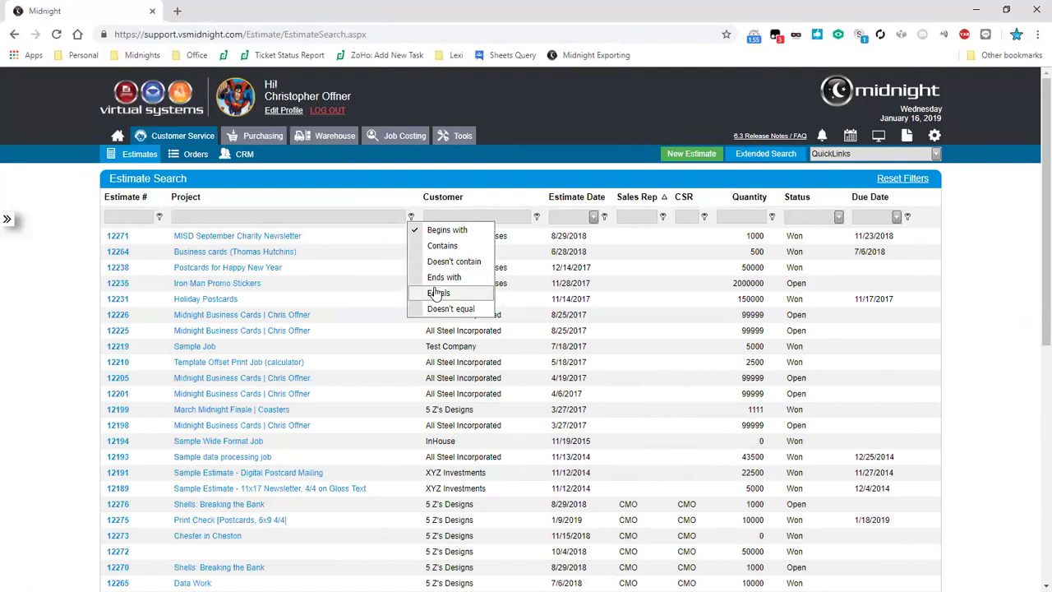
left_click(507, 220)
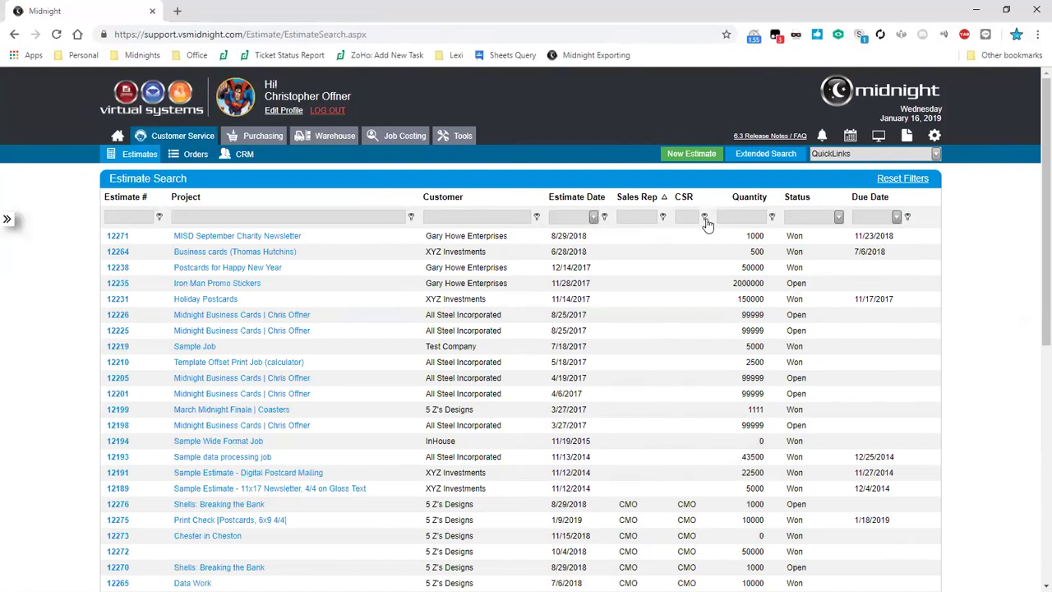
type("l")
key("Return")
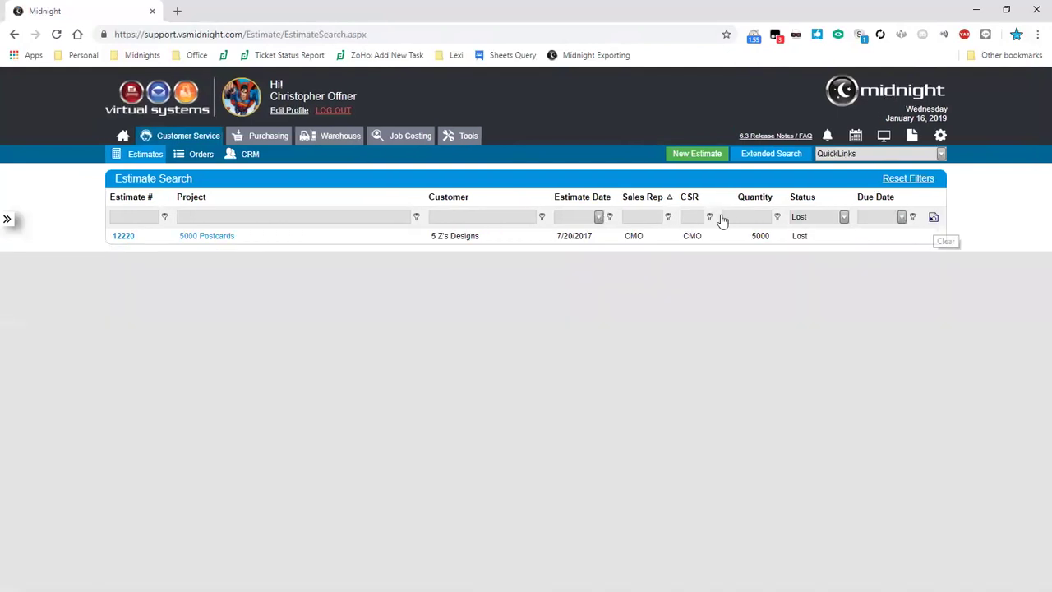
- Clear the status filter and limit the estimate list to Open status
key("BackSpace")
key("Return")
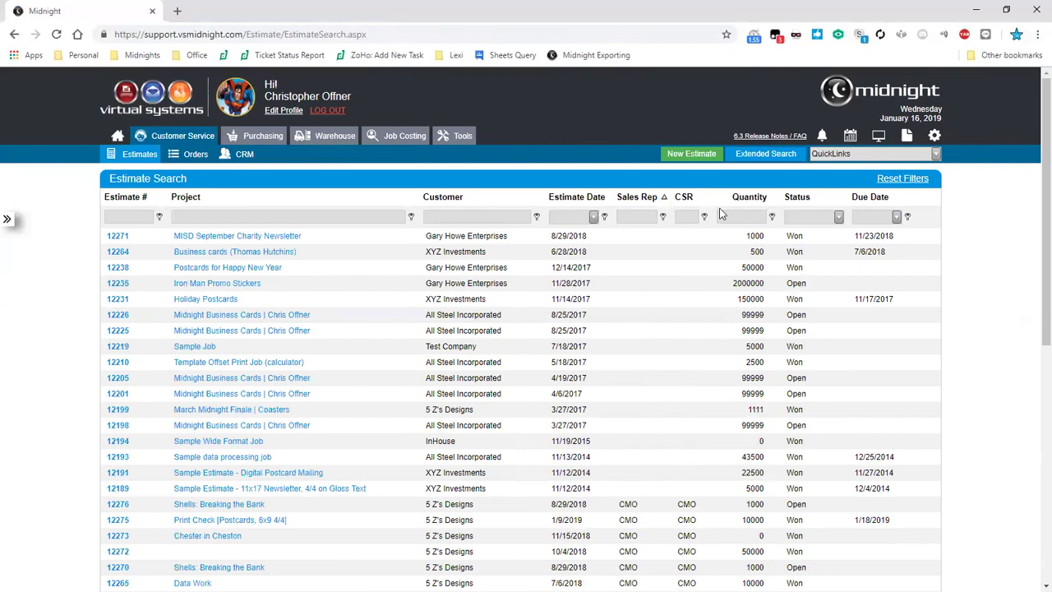
type("Open")
key("Return")
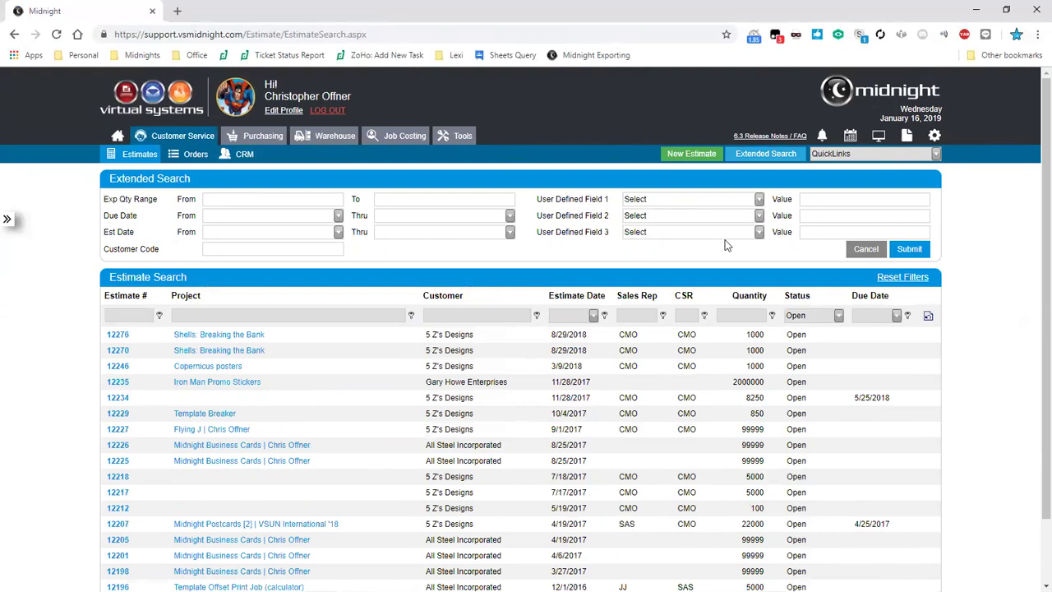
- Choose Opportunity Expected Close Date as User Defined Field 1 in the extended search, look at the quantity range and close the extended search
key("alt+Down")
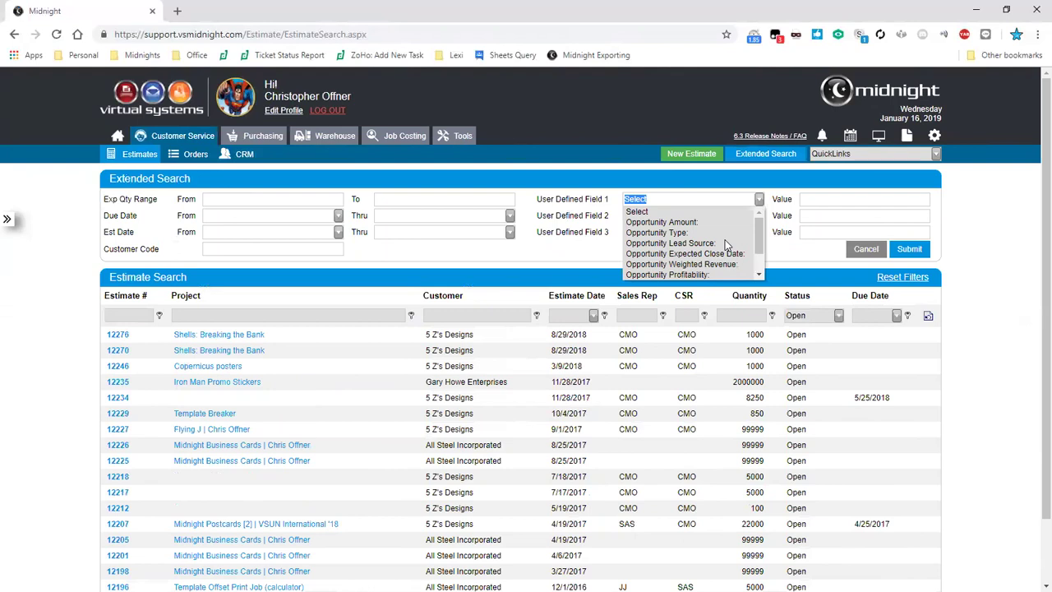
key("Down")
key("Down")
key("Down")
key("Down")
key("Return")
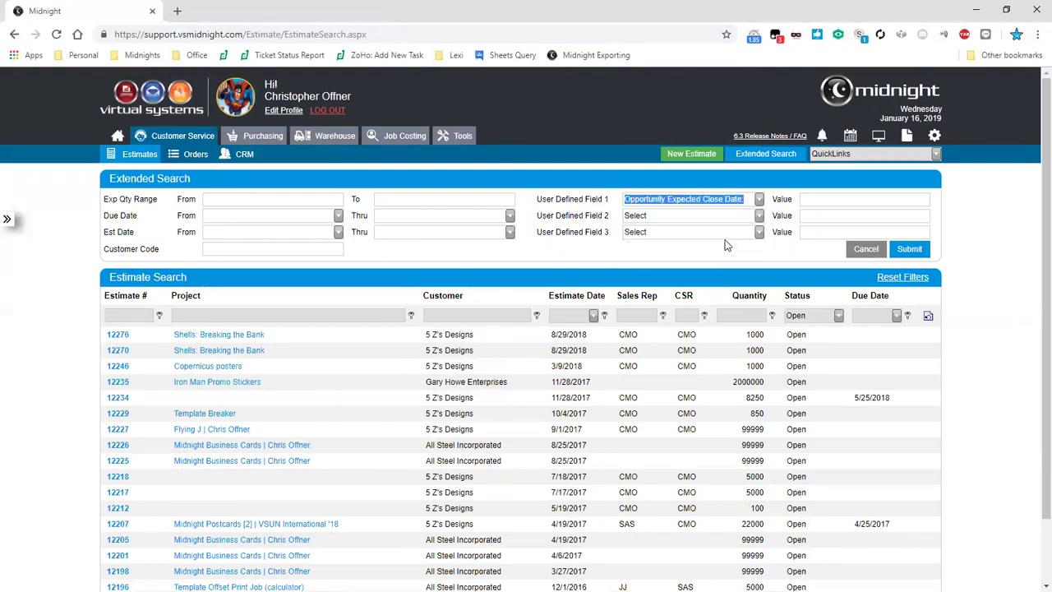
key("Tab")
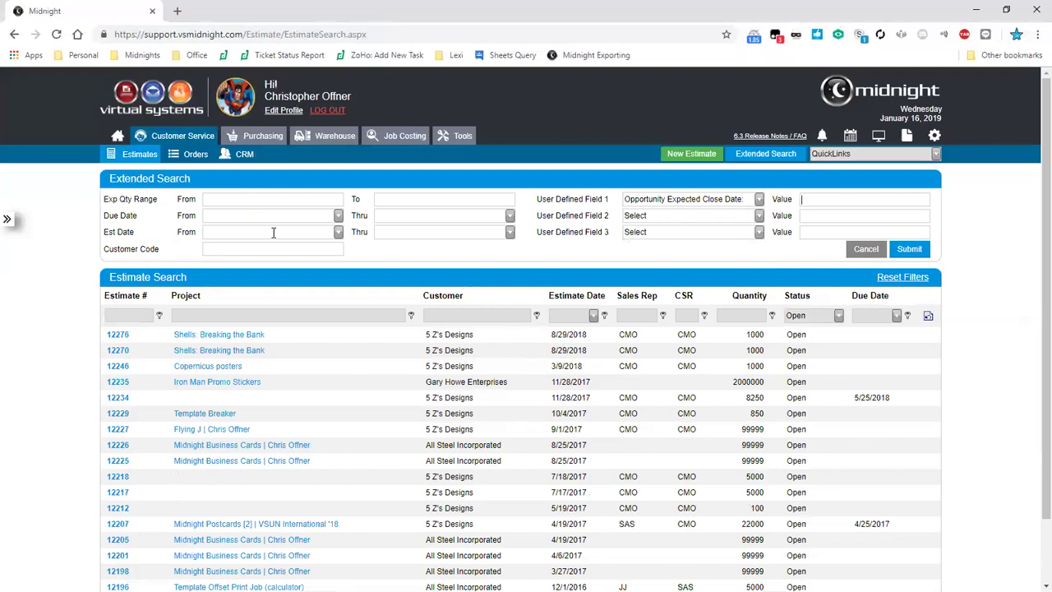
left_click(445, 198)
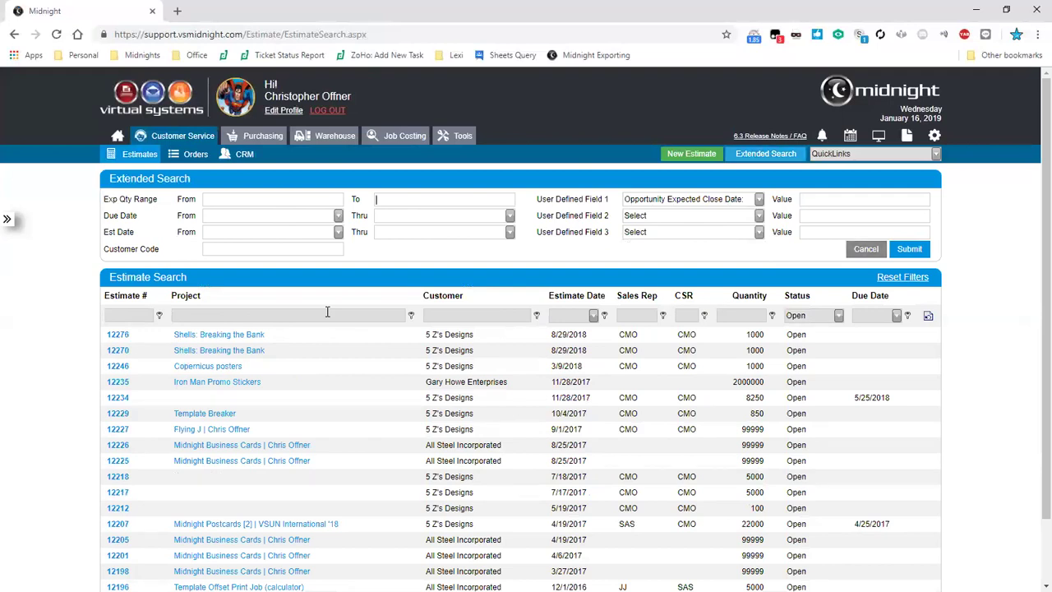
key("Escape")
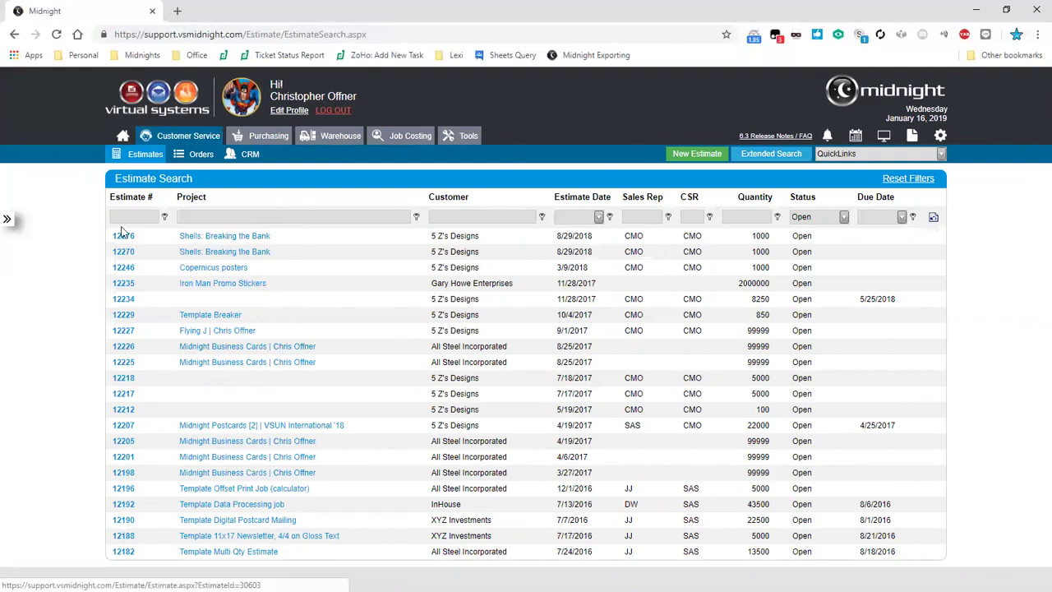
- Expand the list of recently visited estimates
left_click(9, 220)
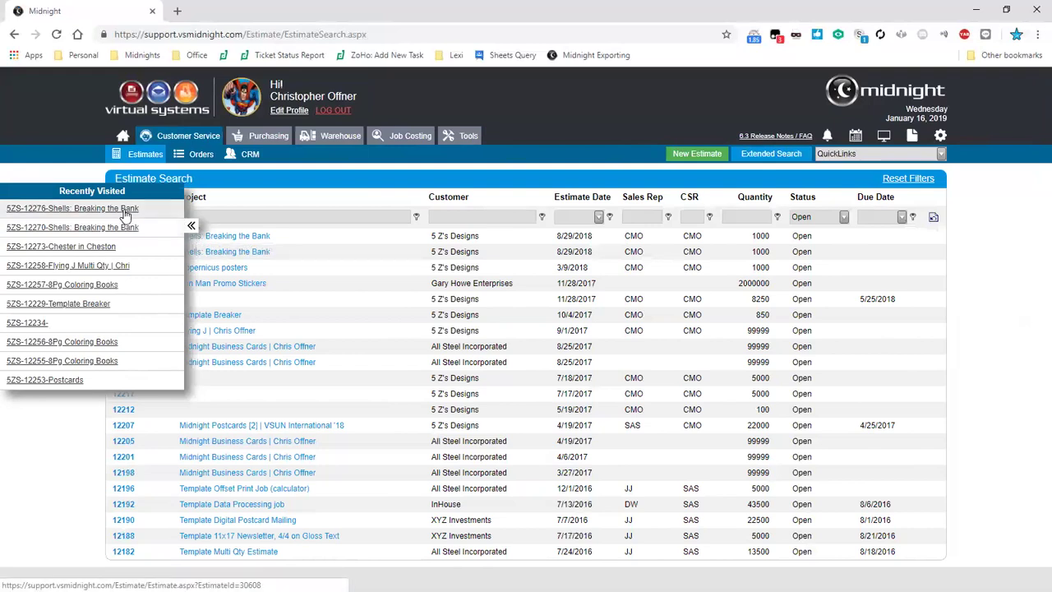
- Collapse the recently visited list, start a new estimate with the home page's Add Estimate quick link and leave it again
left_click(192, 227)
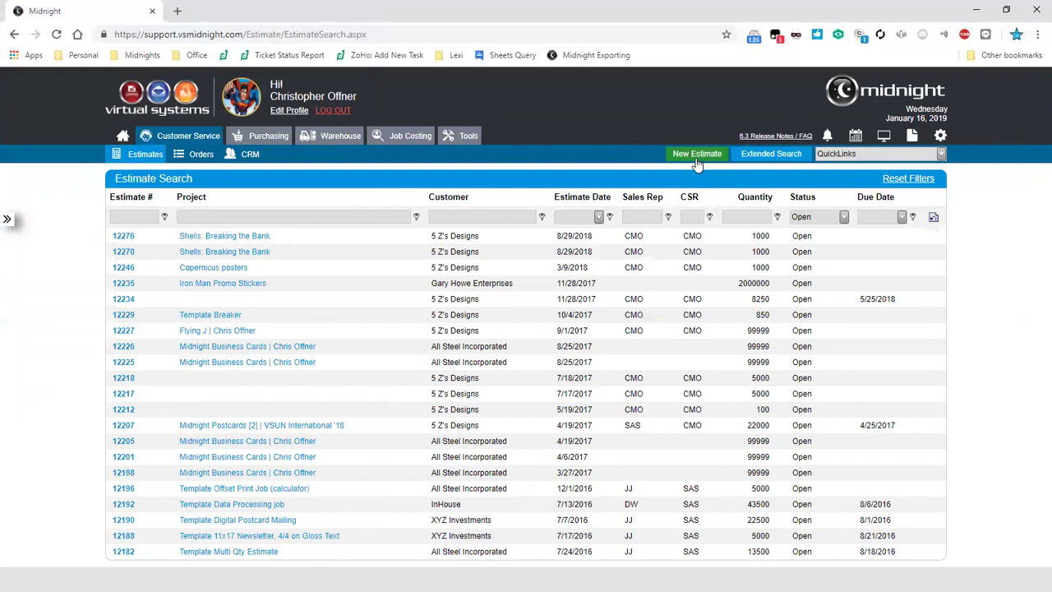
left_click(122, 137)
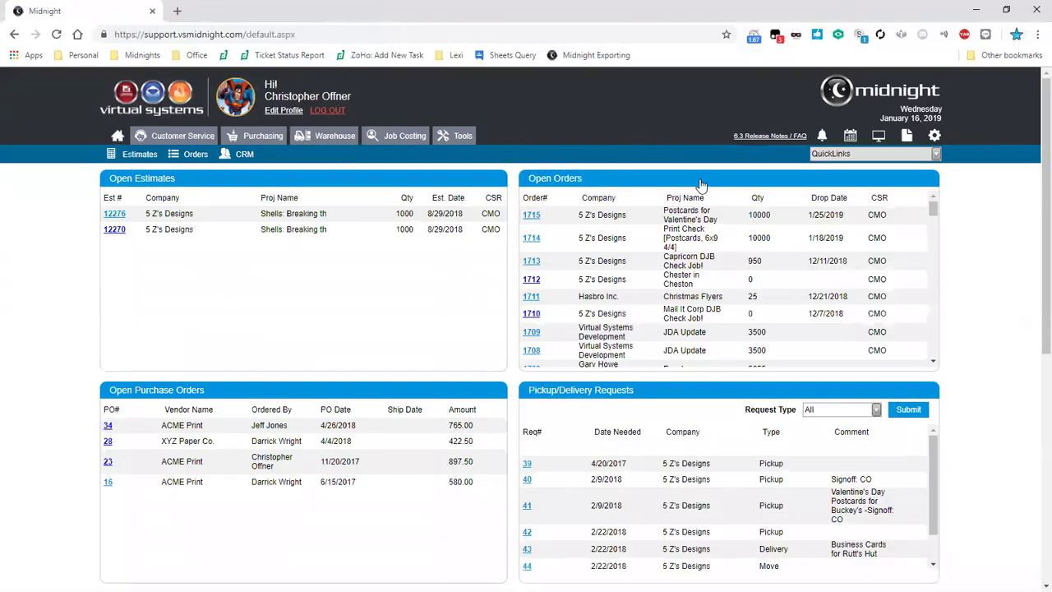
key("alt+Down")
key("Down")
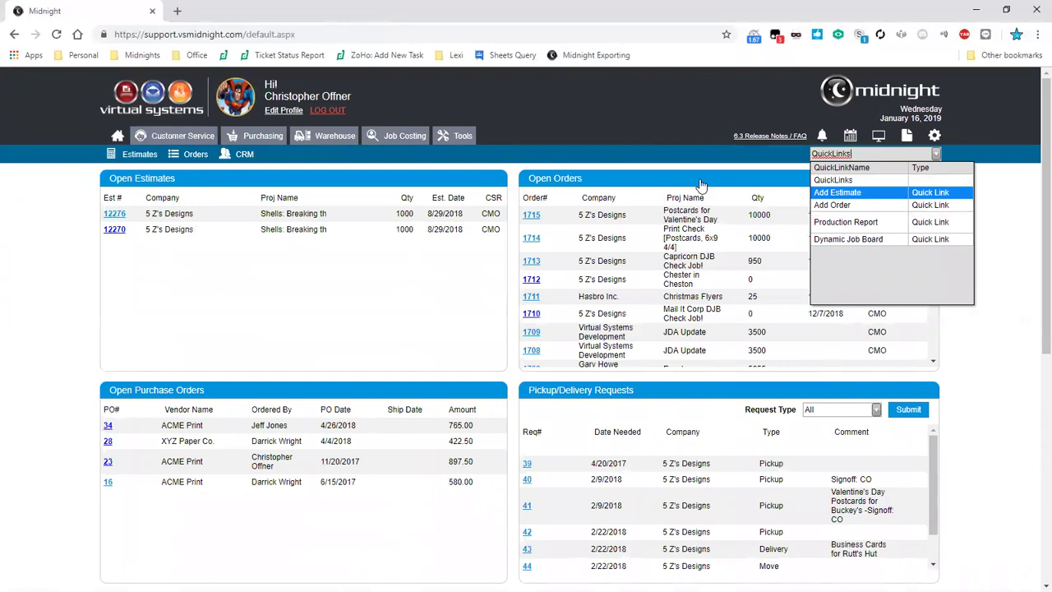
key("Return")
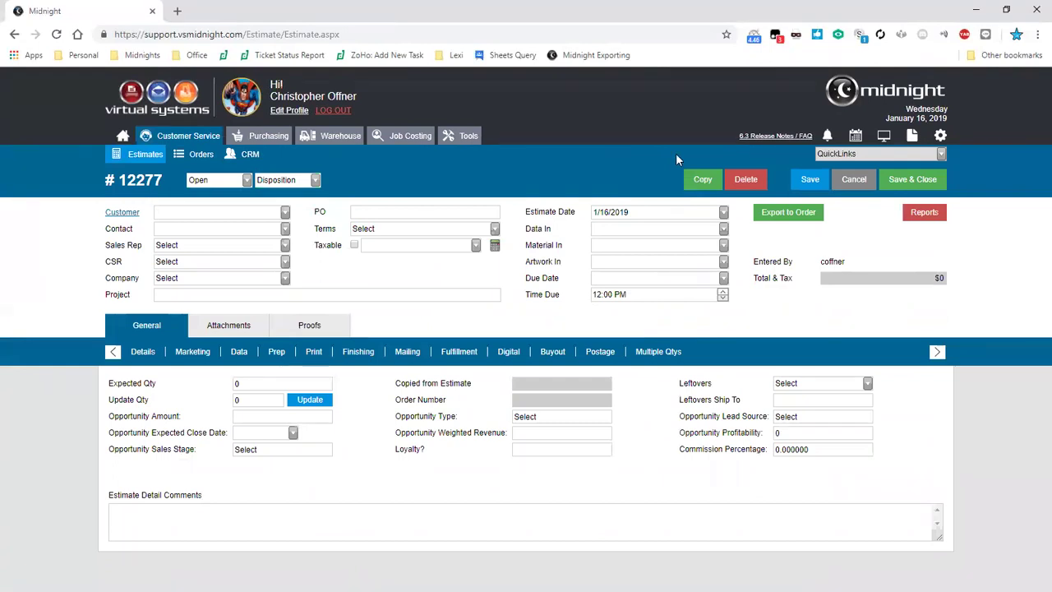
key("Escape")
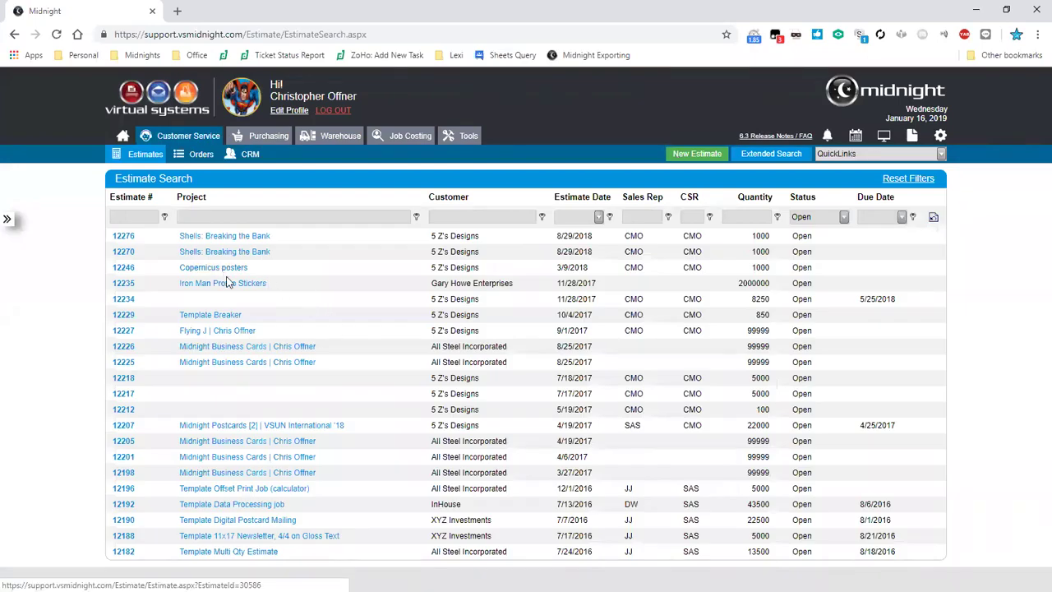
- Open the Iron Man Promo Stickers estimate, copy it and accept the account warning message
left_click(231, 286)
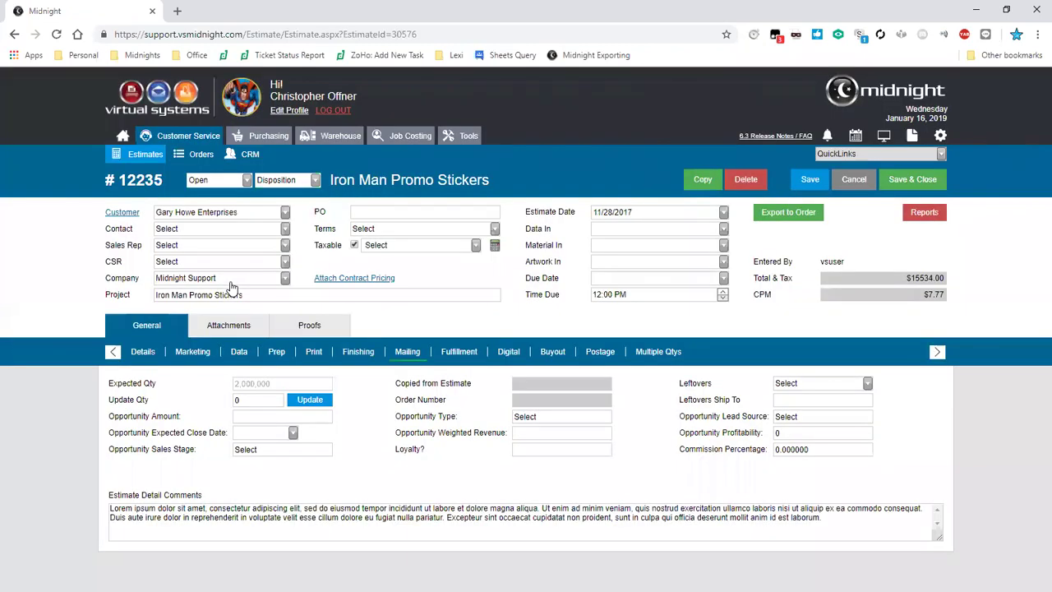
left_click(697, 183)
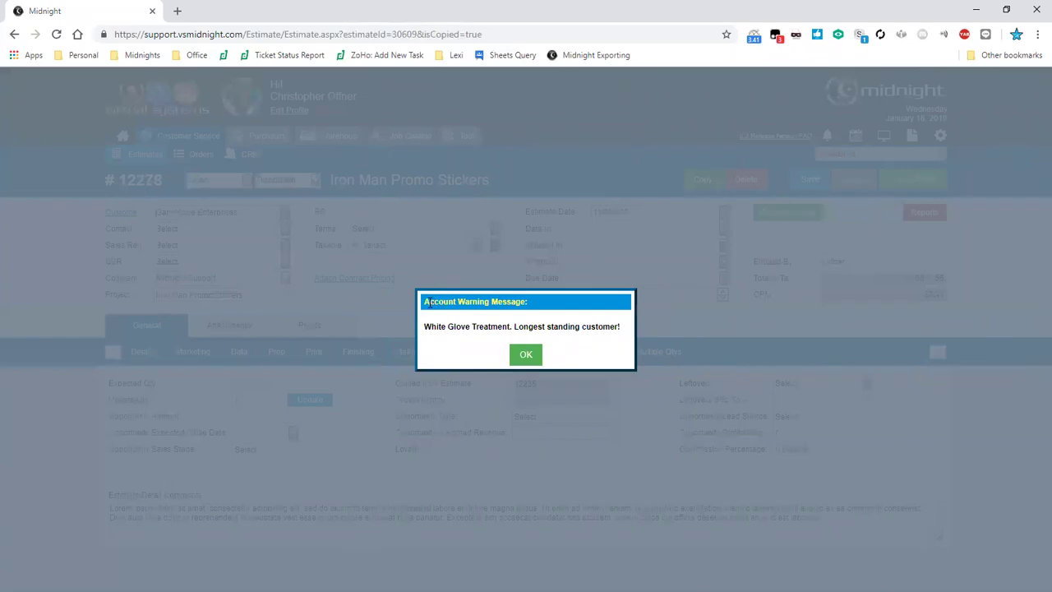
key("Return")
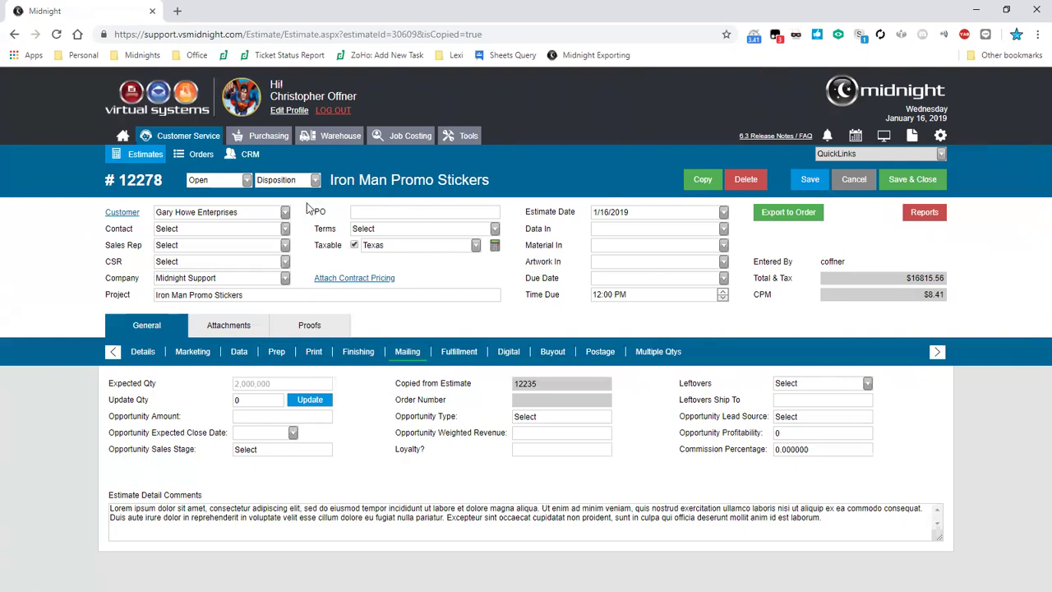
- Add 1,000,000 as a second quantity under the copied estimate's multiple quantities and update the pricing
left_click(277, 353)
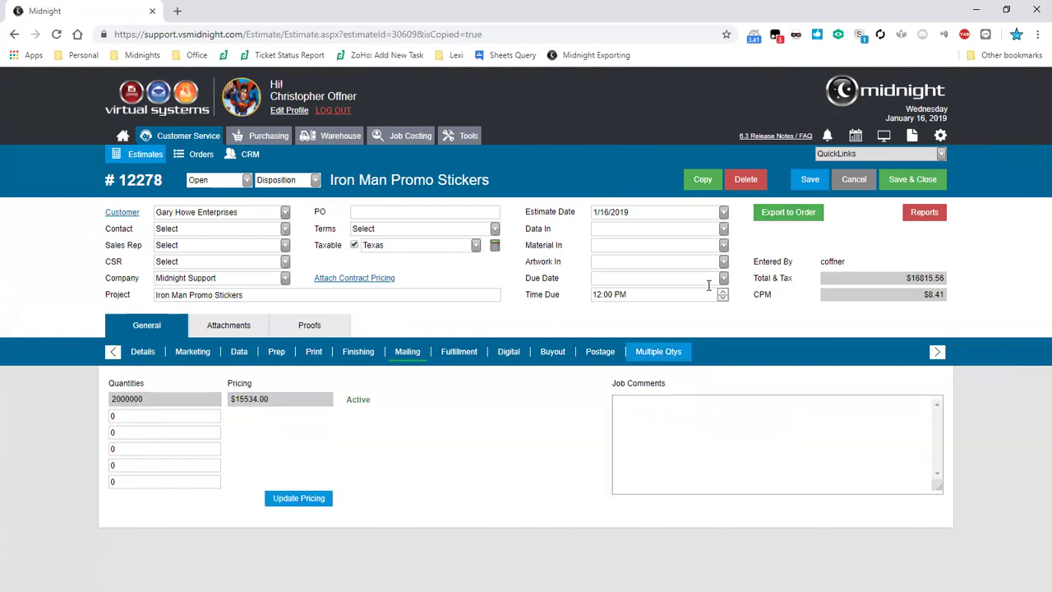
left_click(131, 416)
type("1,000,000")
left_click(284, 498)
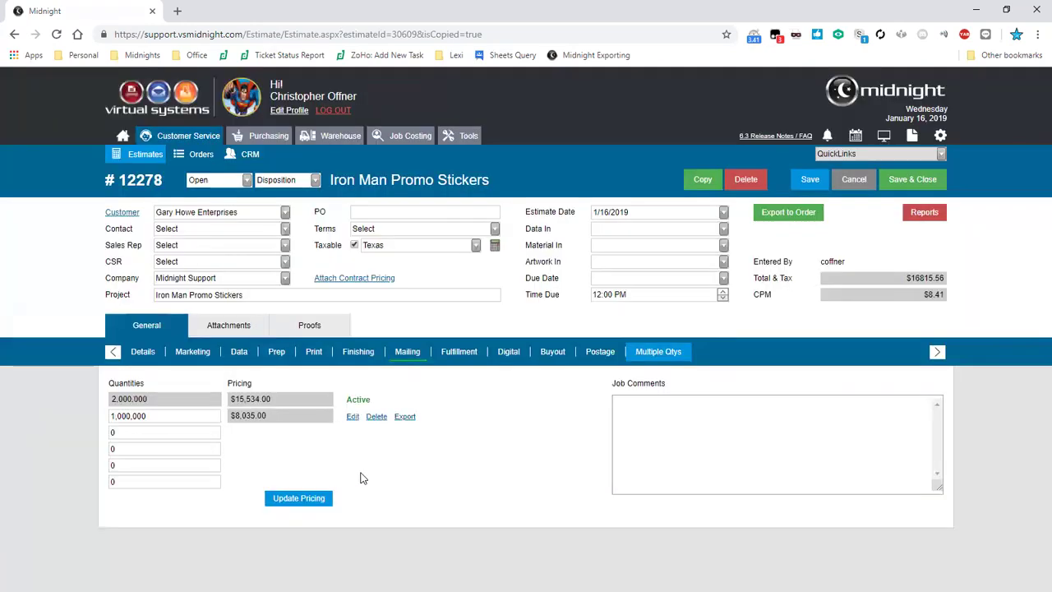
left_click_drag(152, 417, 97, 423)
left_click(207, 418)
- View the estimate's status options and review the opportunity fields in its details
left_click(247, 180)
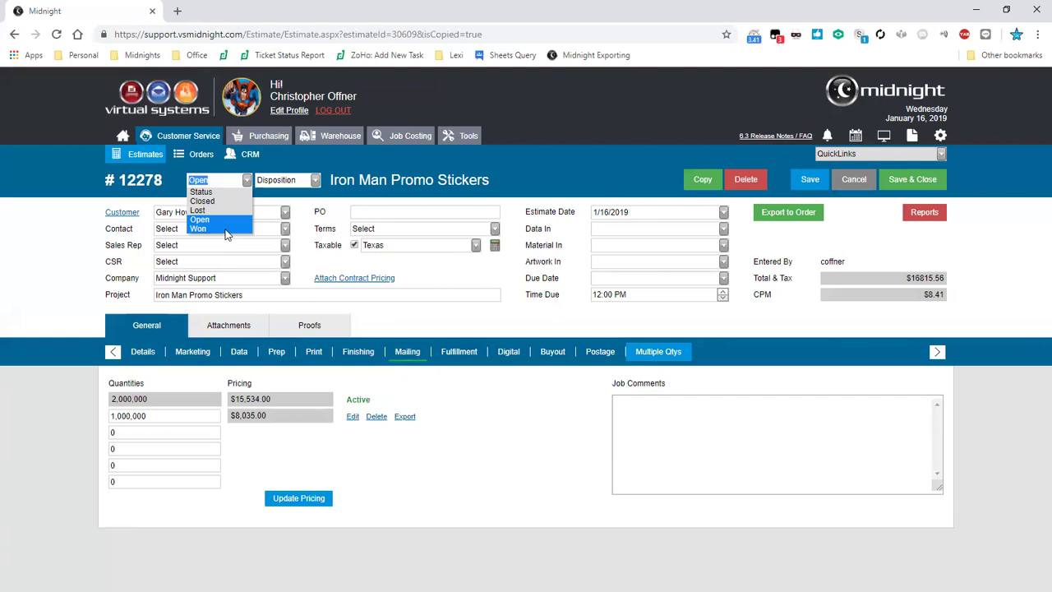
left_click(373, 312)
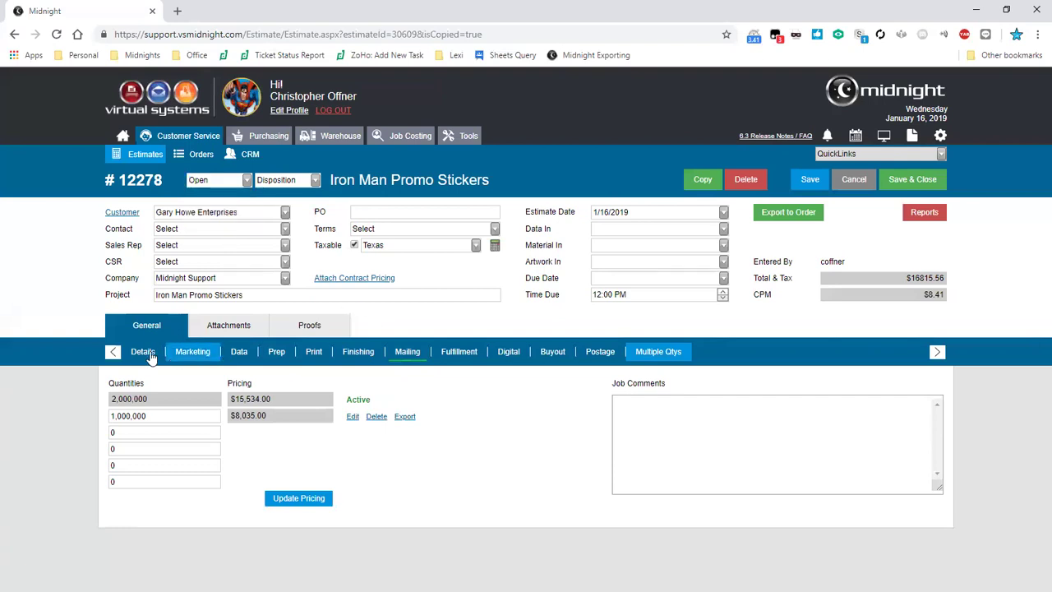
left_click(147, 355)
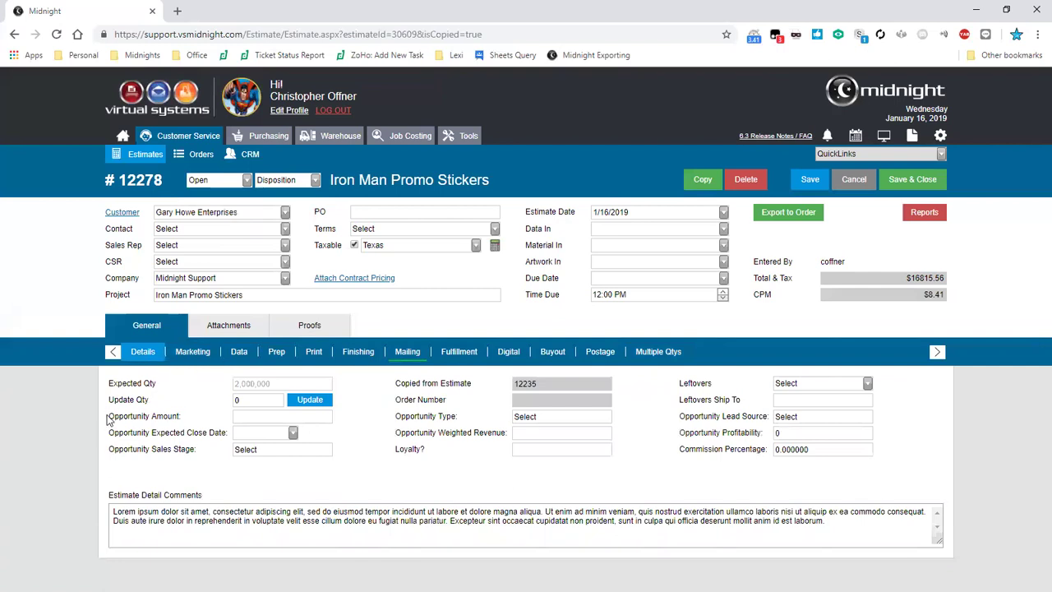
left_click_drag(108, 417, 336, 420)
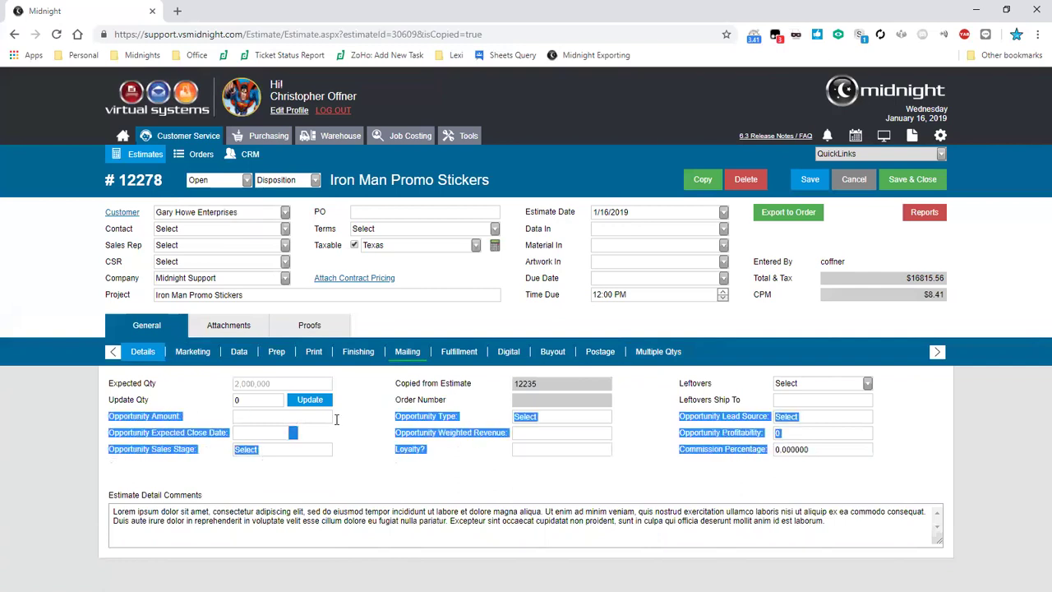
left_click(274, 415)
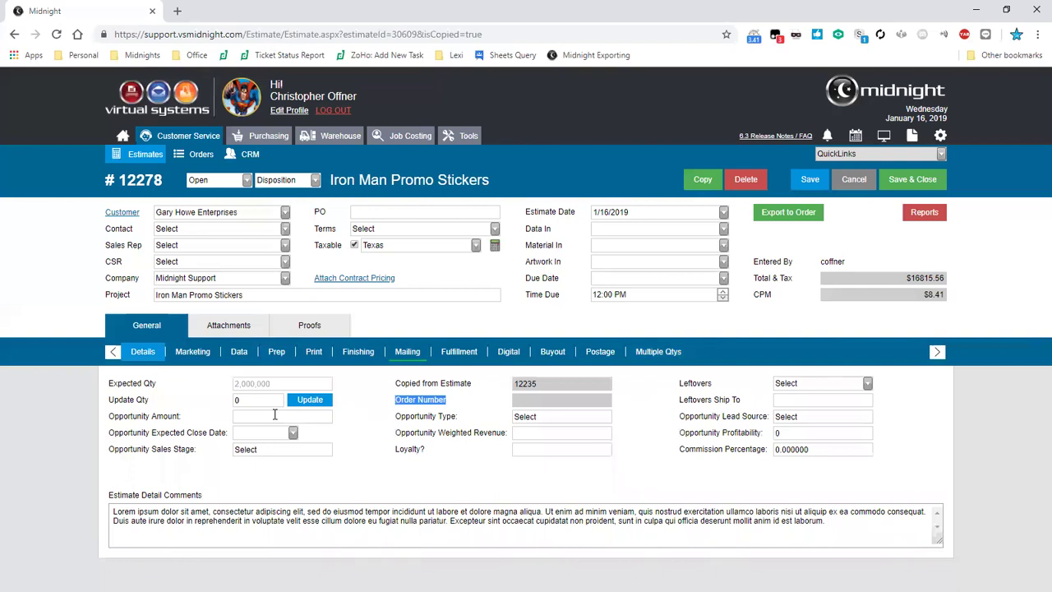
- View the Marketing and Data services and add a Color Proof service to the estimate's Prep services
left_click(194, 357)
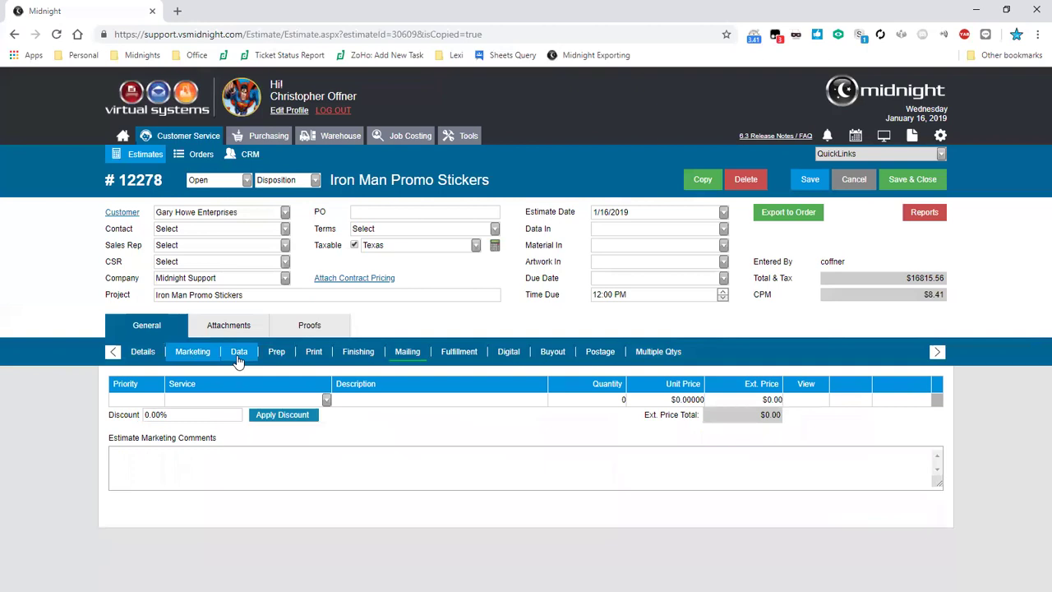
left_click(239, 355)
left_click(276, 355)
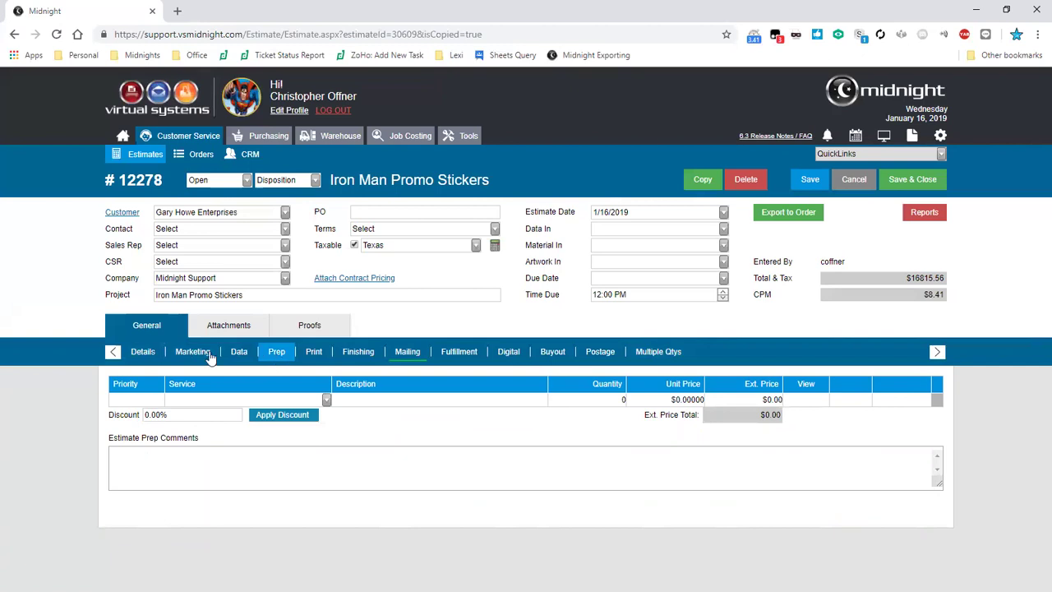
left_click(326, 400)
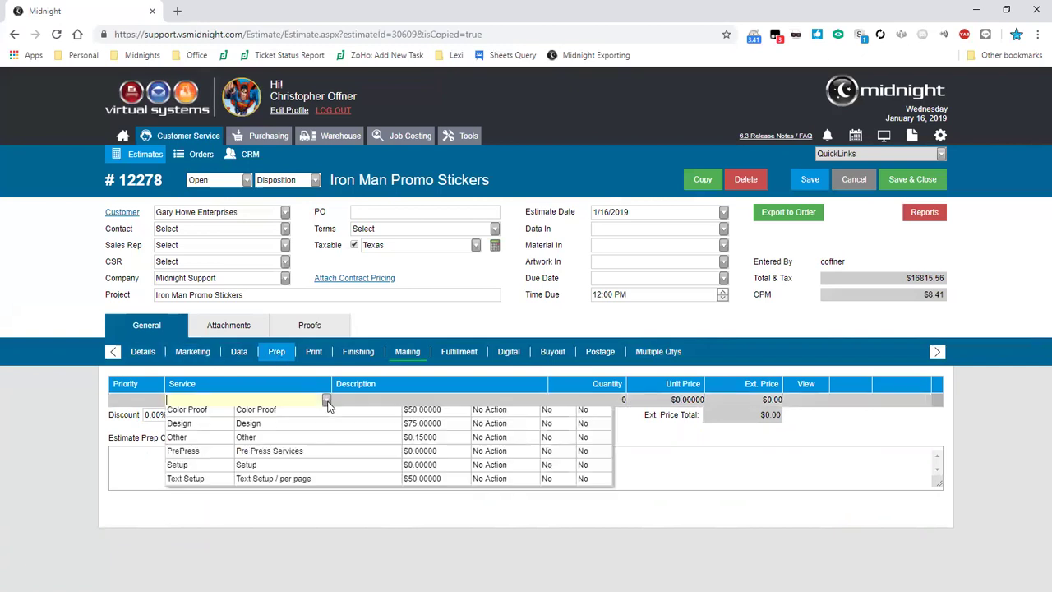
left_click(329, 449)
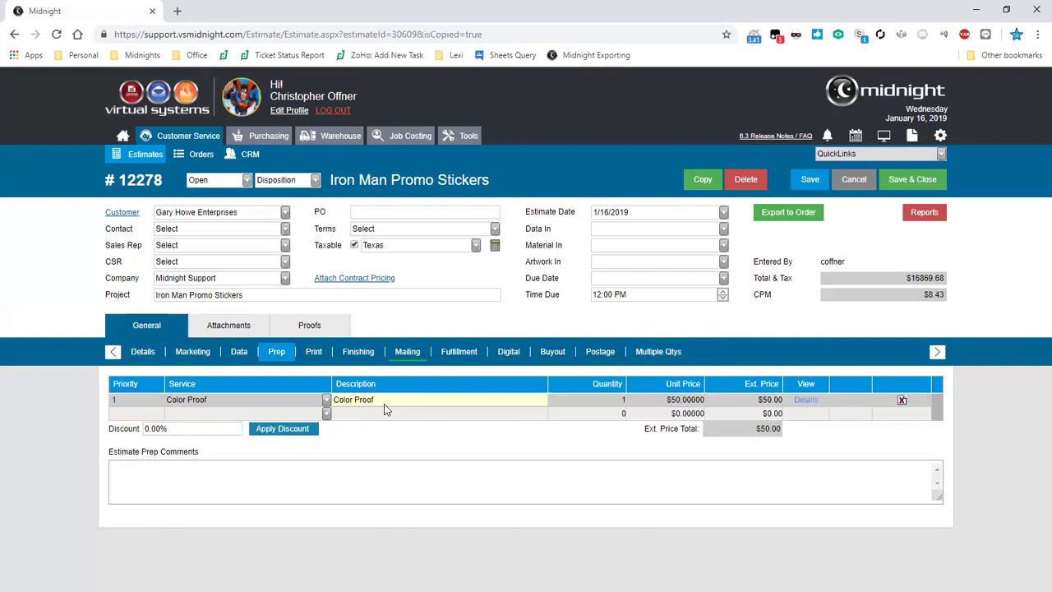
- View the list of customers for the estimate and highlight the Attach Contract Pricing option
left_click(263, 212)
key("End")
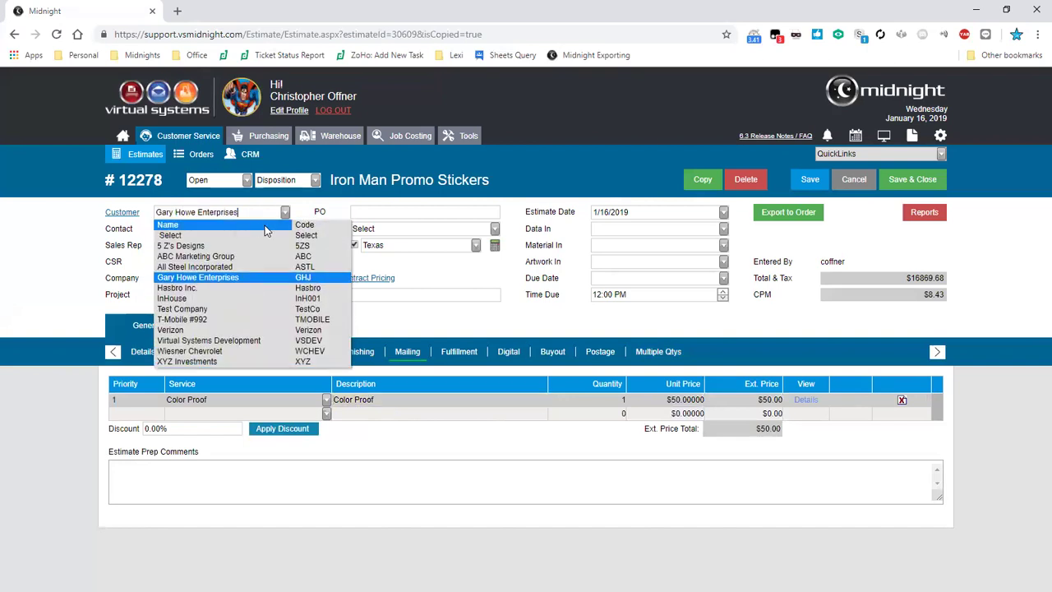
left_click(302, 212)
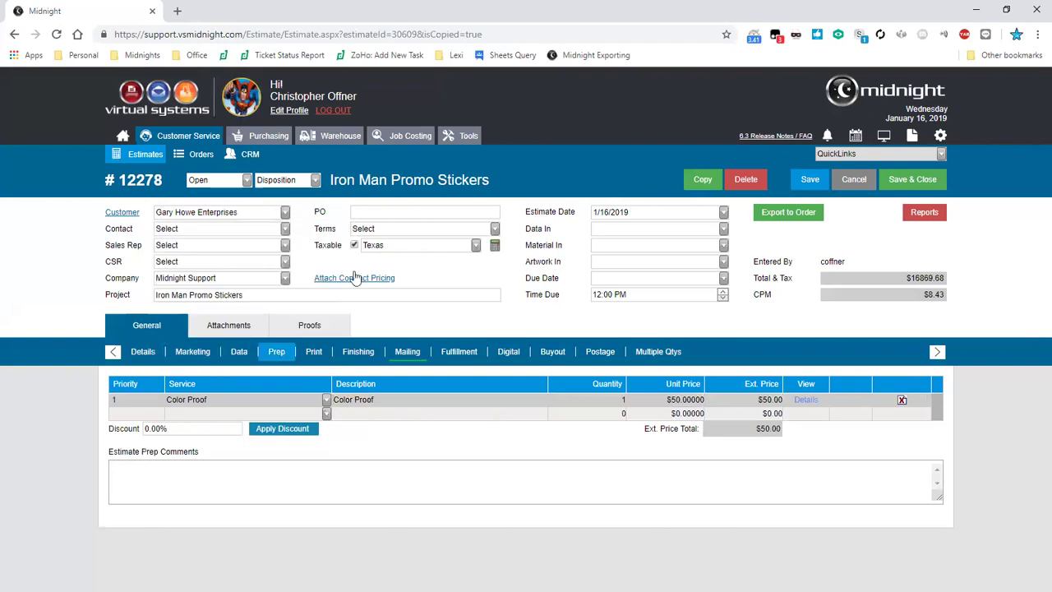
left_click_drag(399, 277, 312, 278)
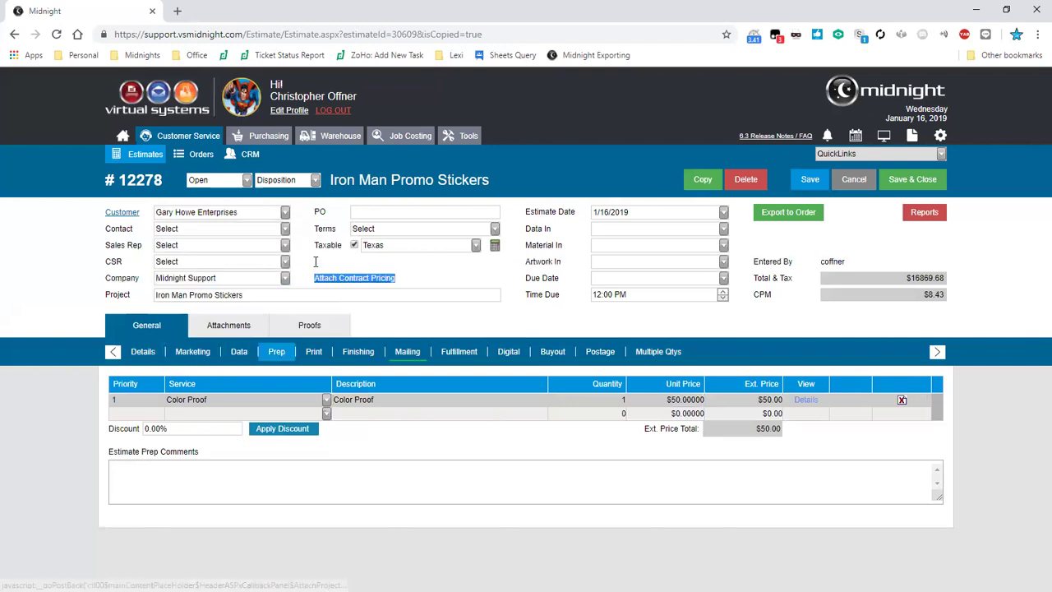
- Examine the service, pricing and tax details of the Color Proof item and close them without saving
left_click(412, 282)
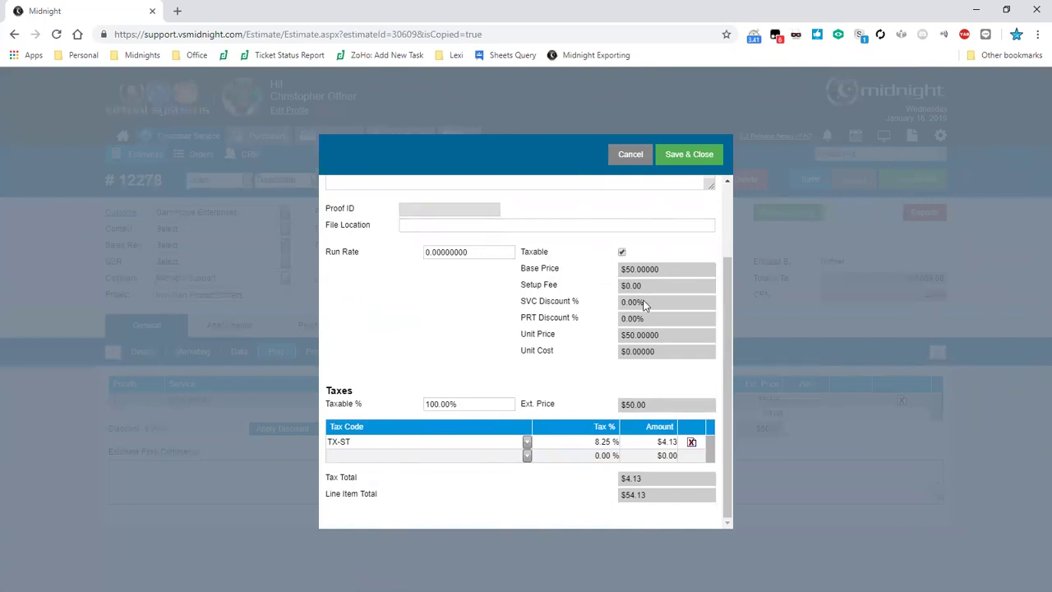
scroll(646, 301, "up", 3)
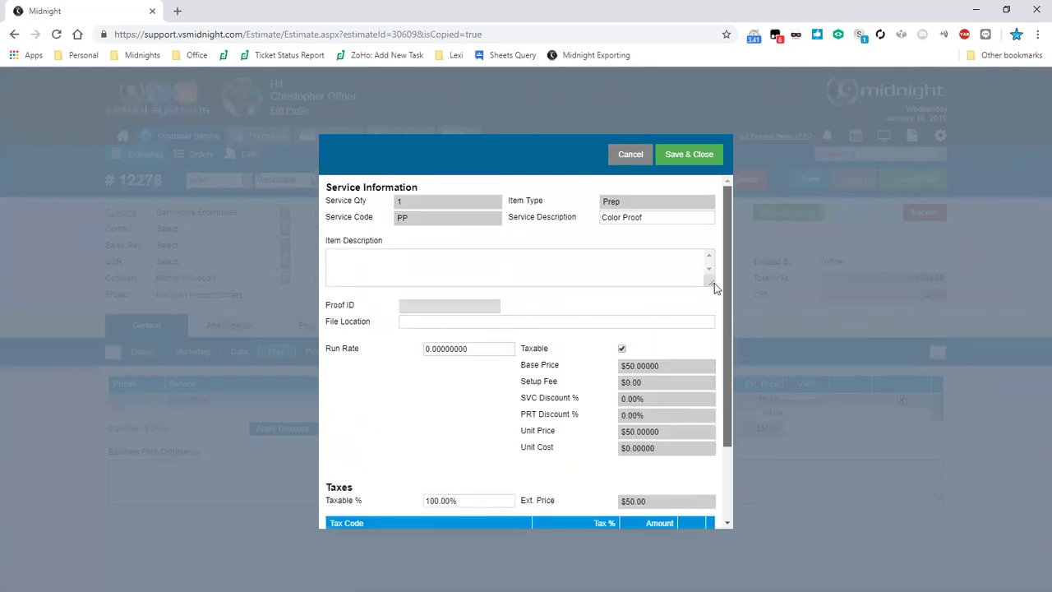
left_click(647, 155)
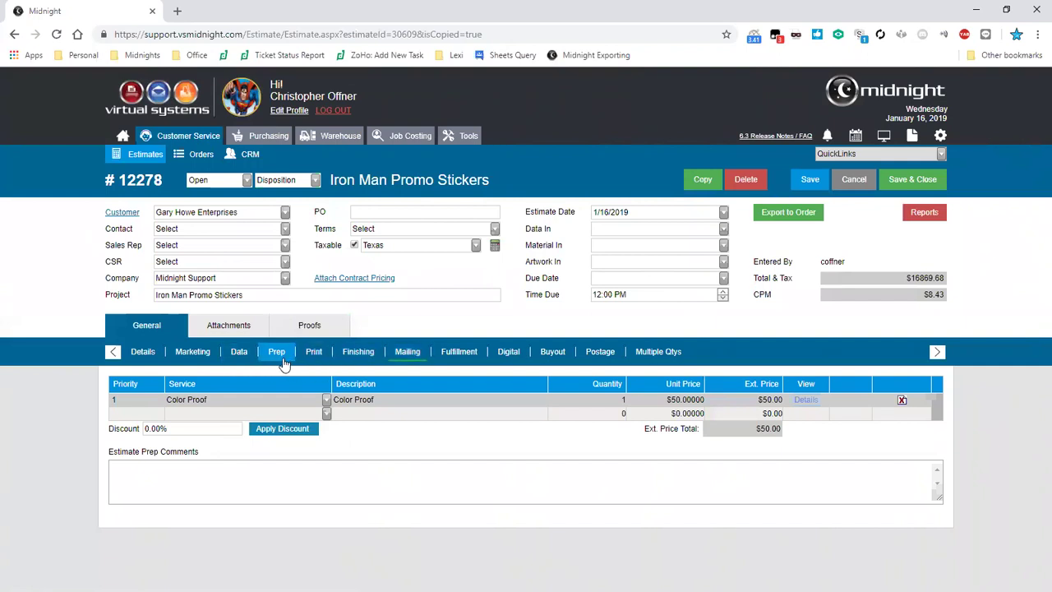
- Set the Prep discount to 25% and apply it to all services in that section
left_click_drag(233, 428, 118, 427)
type("25")
left_click(291, 428)
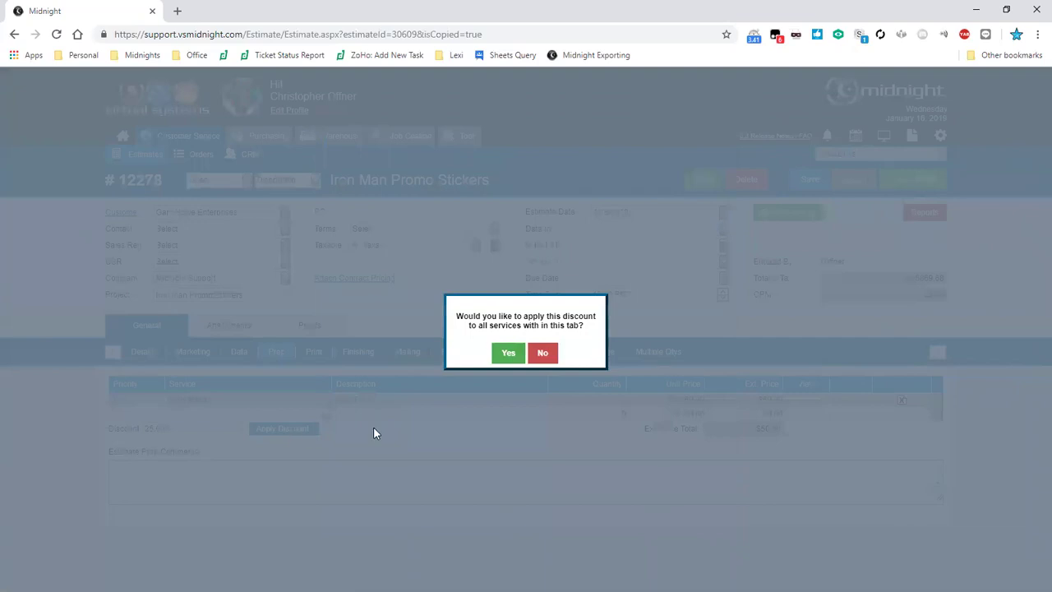
key("Return")
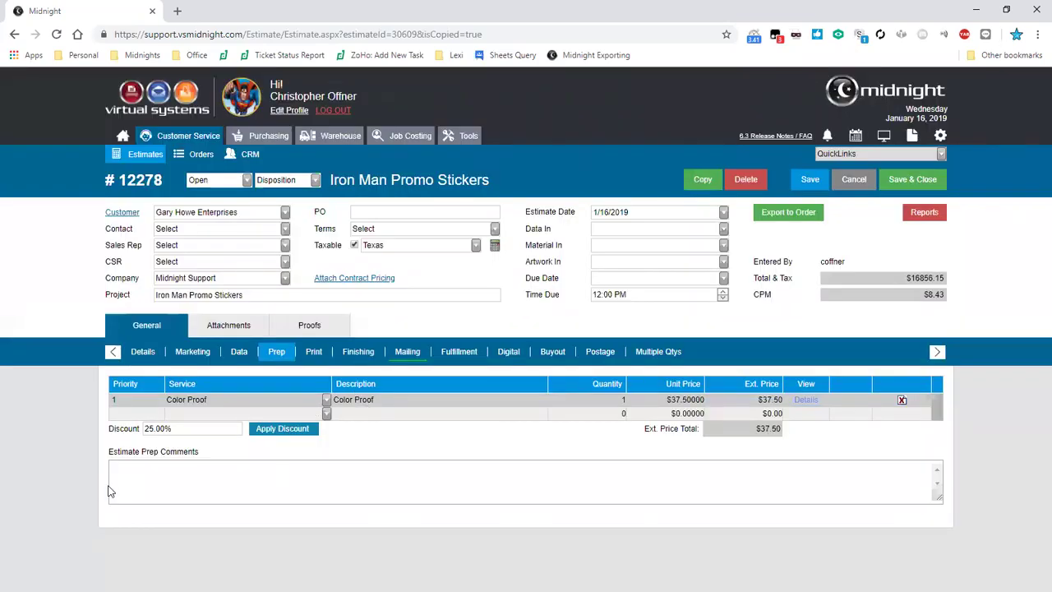
- Turn the Prep discount into a negative discount and apply it to all services in that section
type("-")
left_click(309, 430)
key("Return")
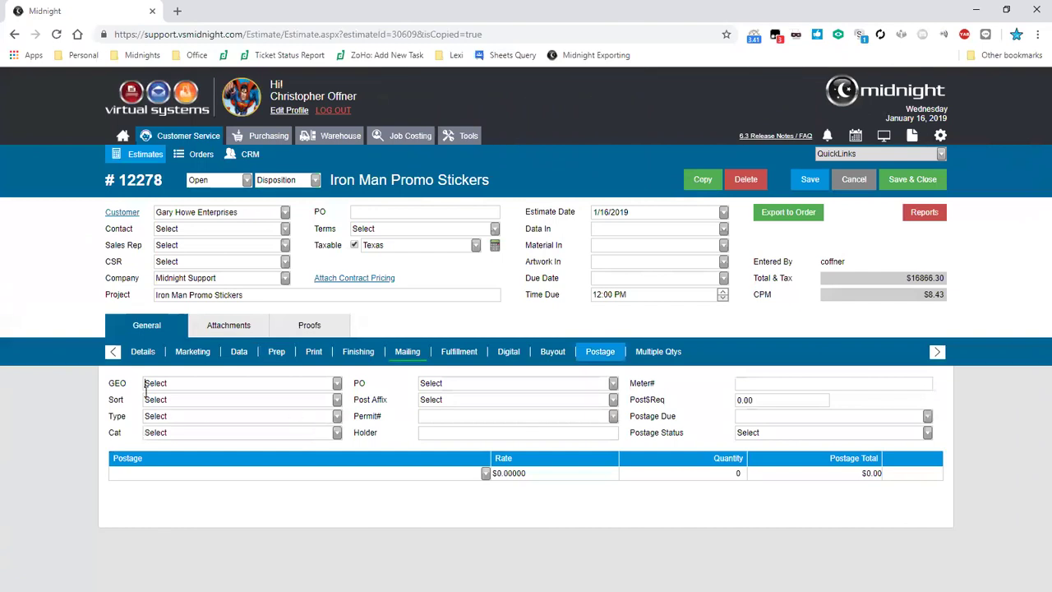
- Review the estimate's postage settings, including the Post Affix options, without choosing any of them
double_click(113, 384)
key("alt+Down")
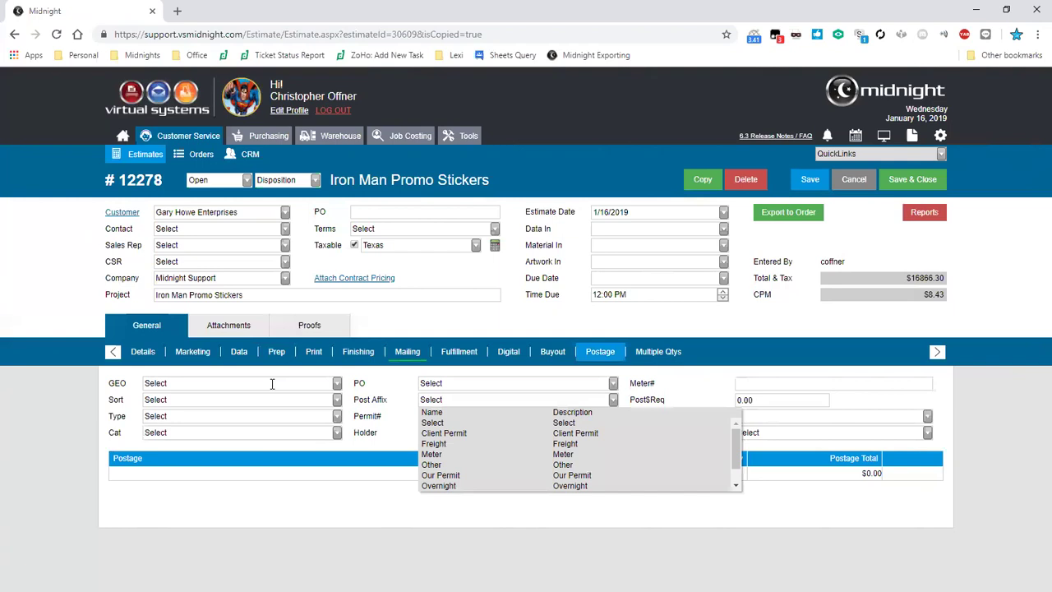
key("Down")
key("Down")
key("Down")
key("Down")
key("Down")
key("Down")
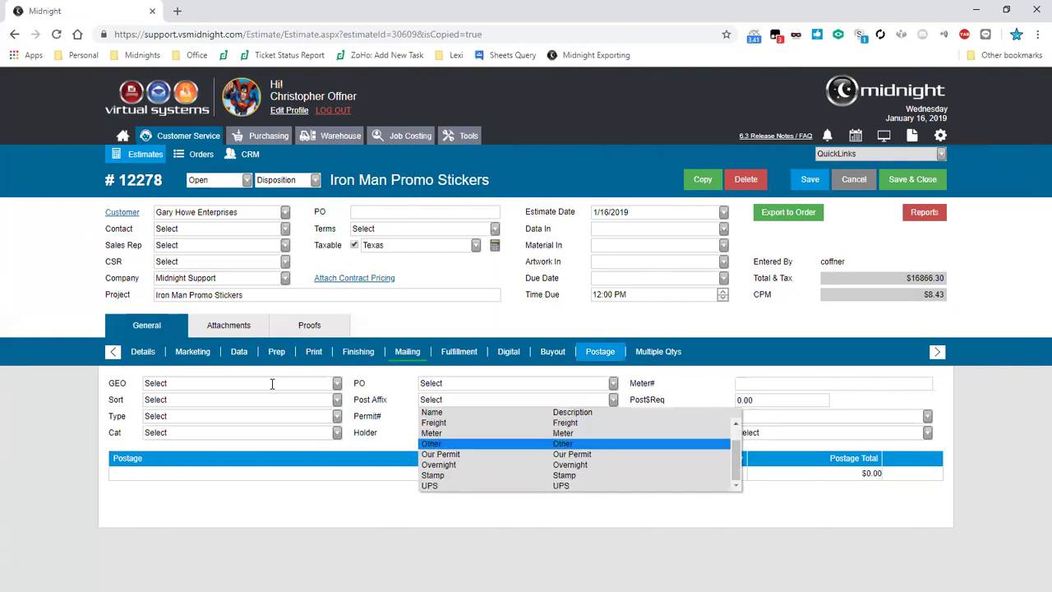
key("Escape")
key("alt+Down")
key("Escape")
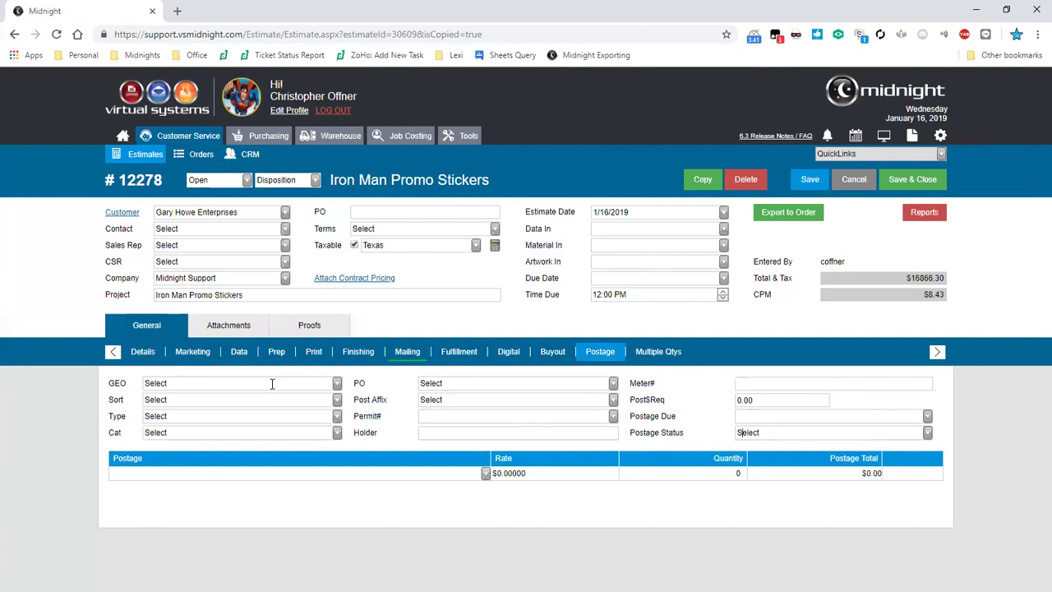
- View the postage classes and rates available for a postage line and close the list without choosing one
key("Tab")
key("alt+Down")
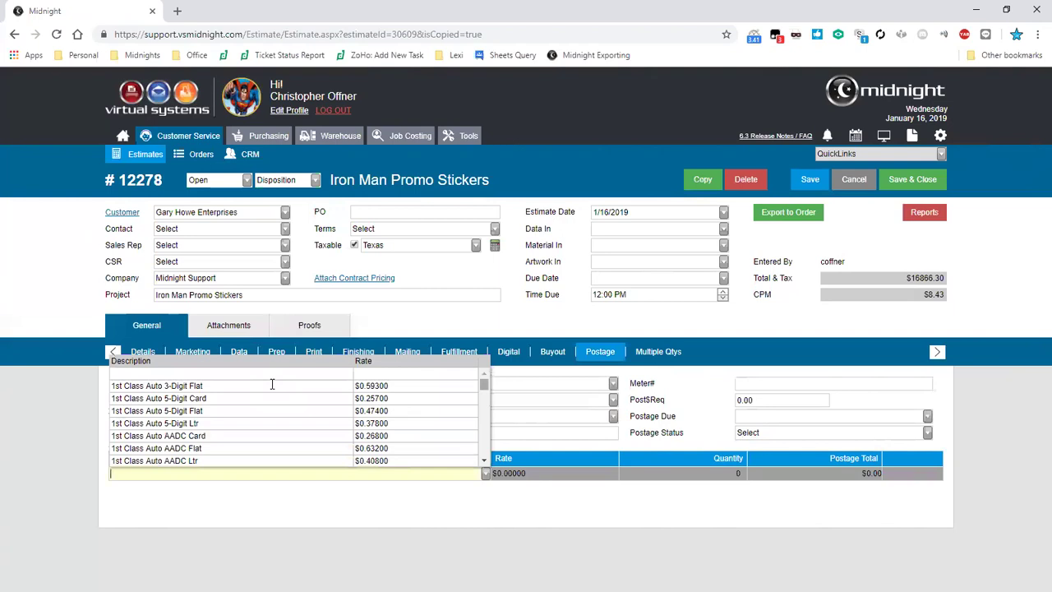
key("Escape")
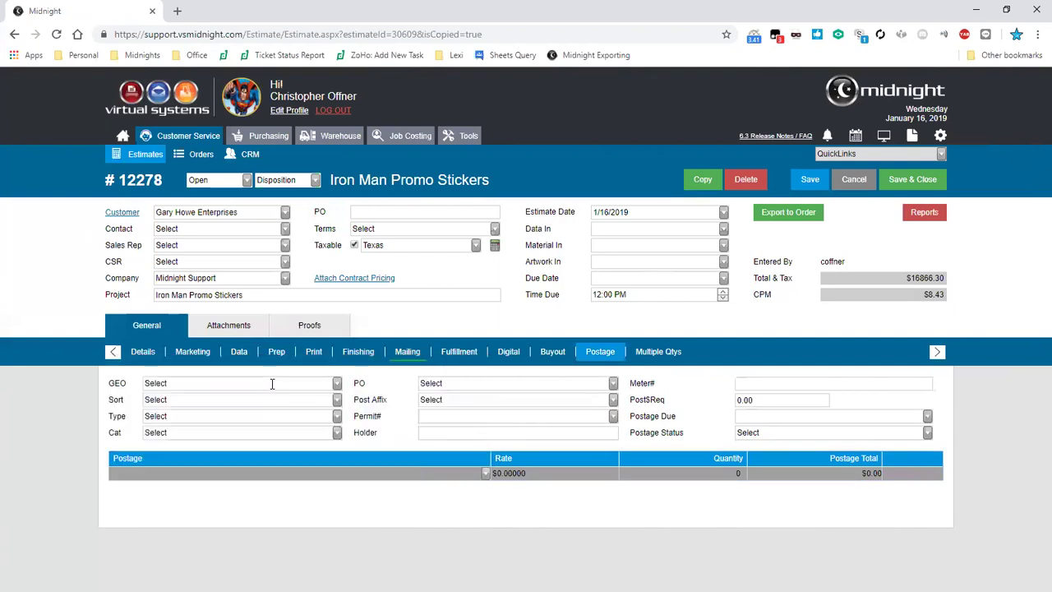
- Review the estimate's attachments with the available document types, and its proofs, without adding anything
left_click(236, 326)
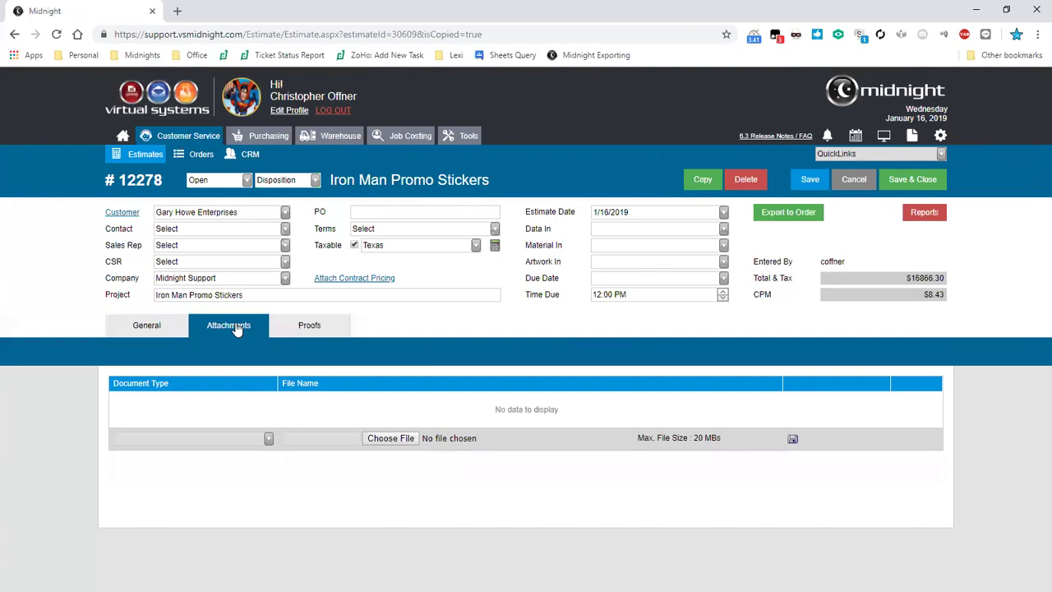
left_click(268, 438)
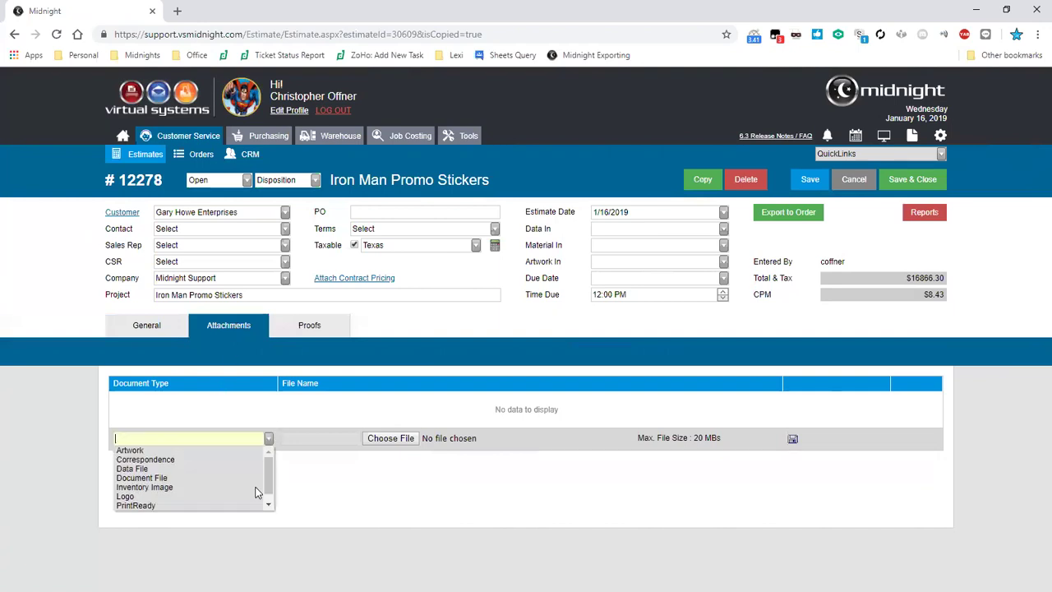
left_click(360, 514)
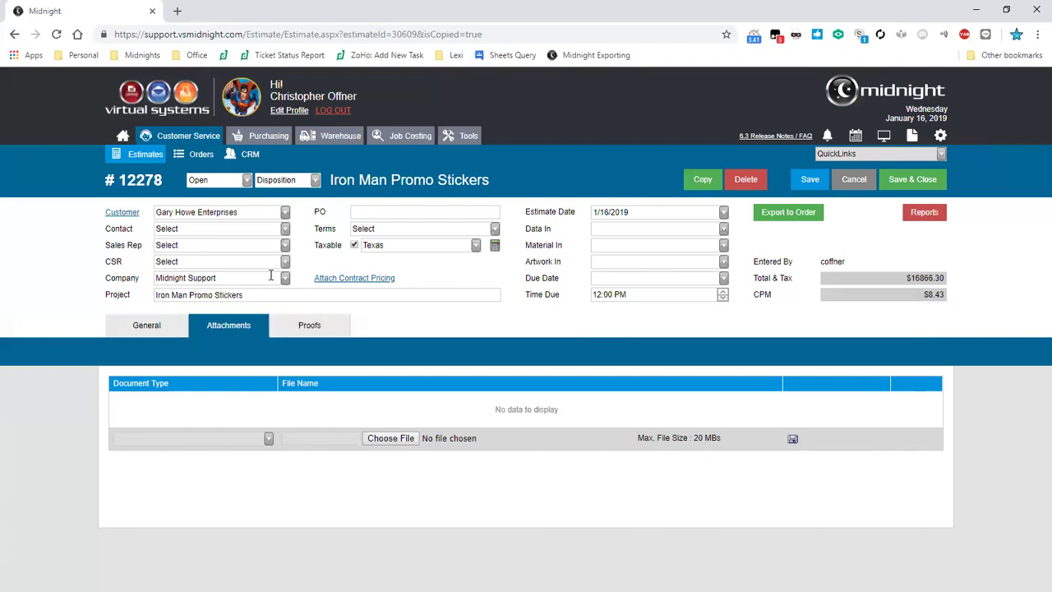
left_click(298, 326)
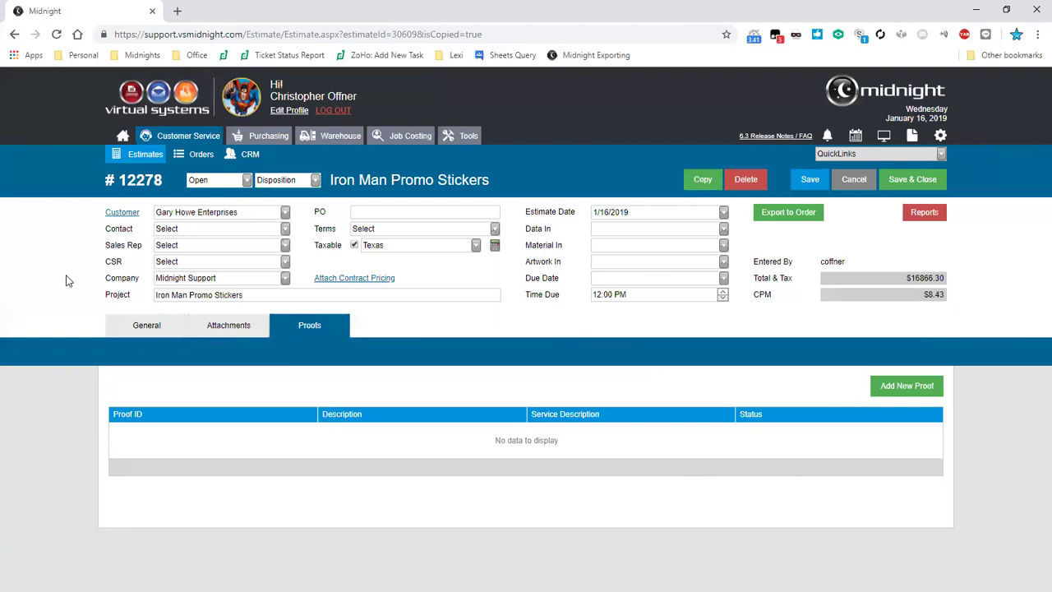
- Update the estimate's quantity to 100,000 and check the quantities of the labeling services in the Mailing section
left_click(106, 330)
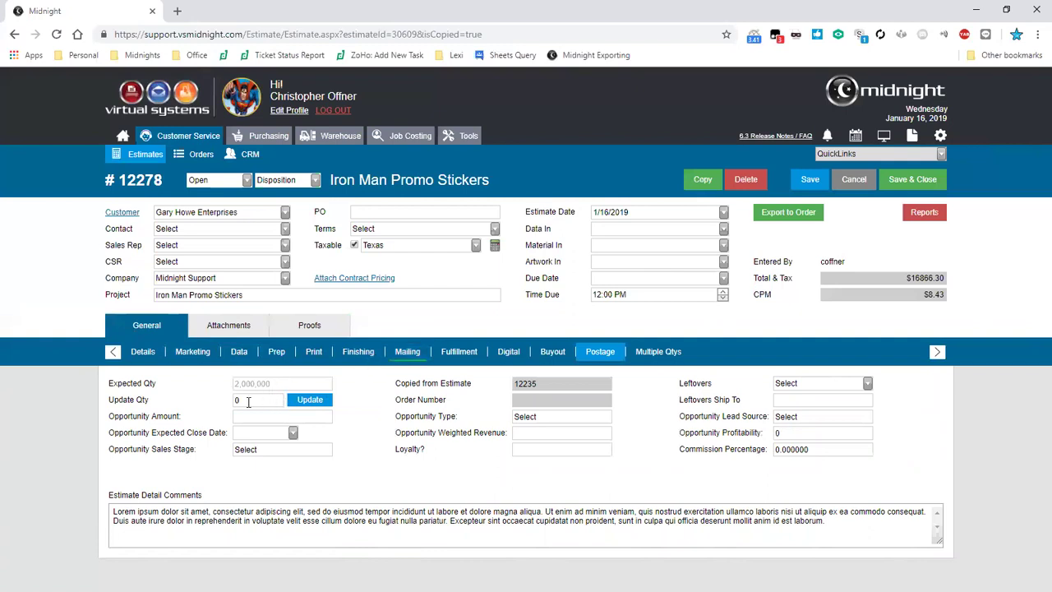
left_click(333, 400)
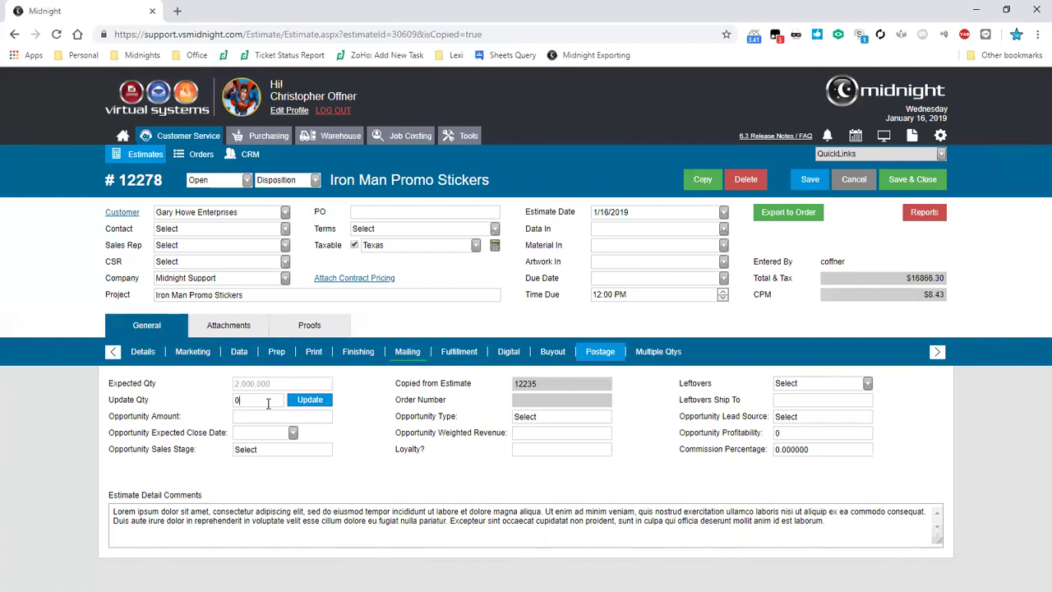
type("100,000")
left_click(310, 401)
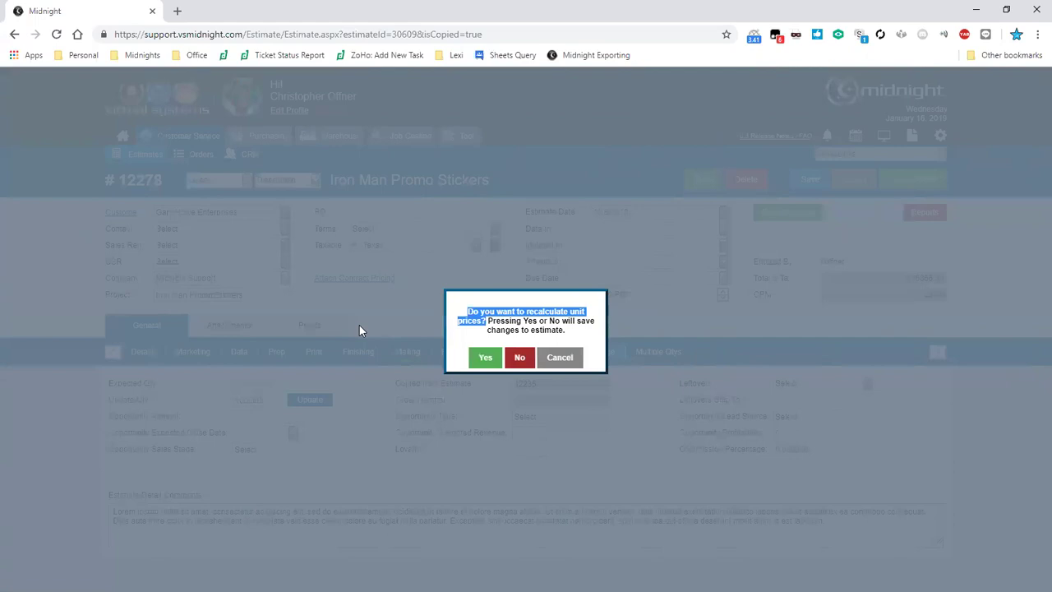
key("Escape")
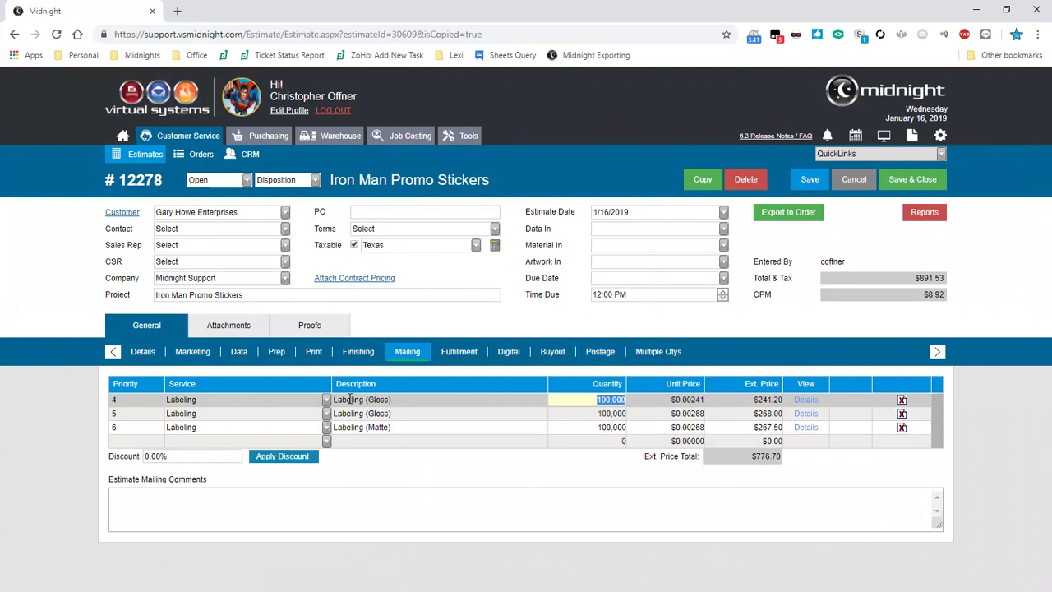
key("Down")
key("Down")
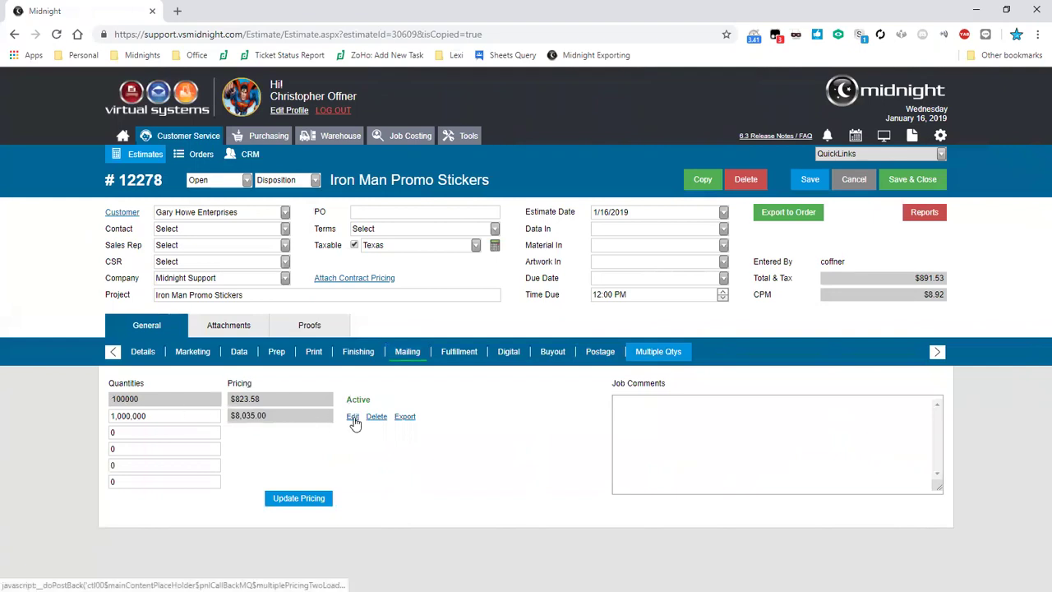
- View the quantity detail for the 1,000,000 alternative quantity and close it without saving changes
left_click(353, 419)
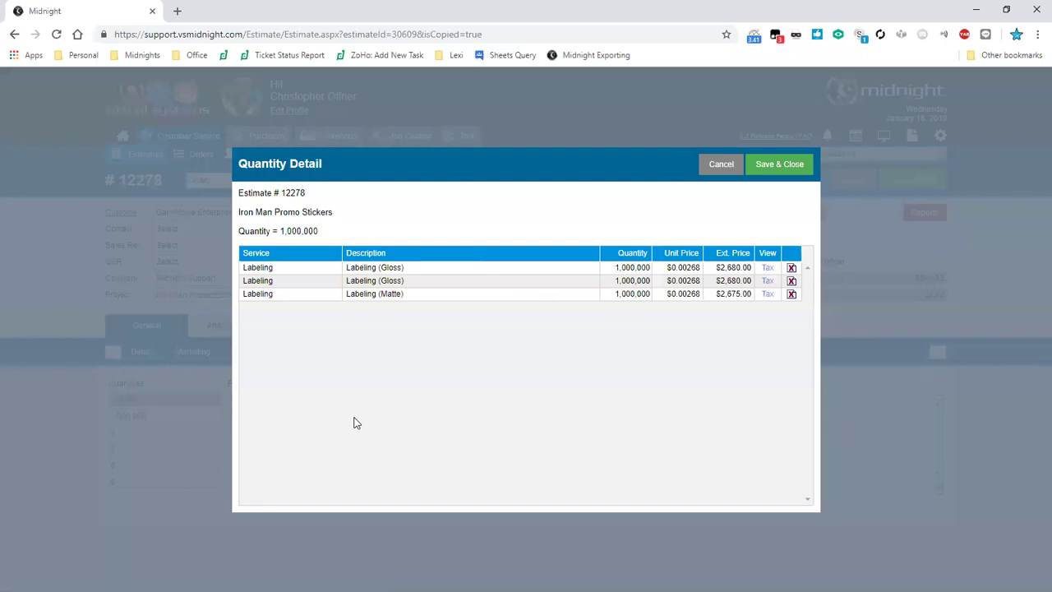
left_click(615, 267)
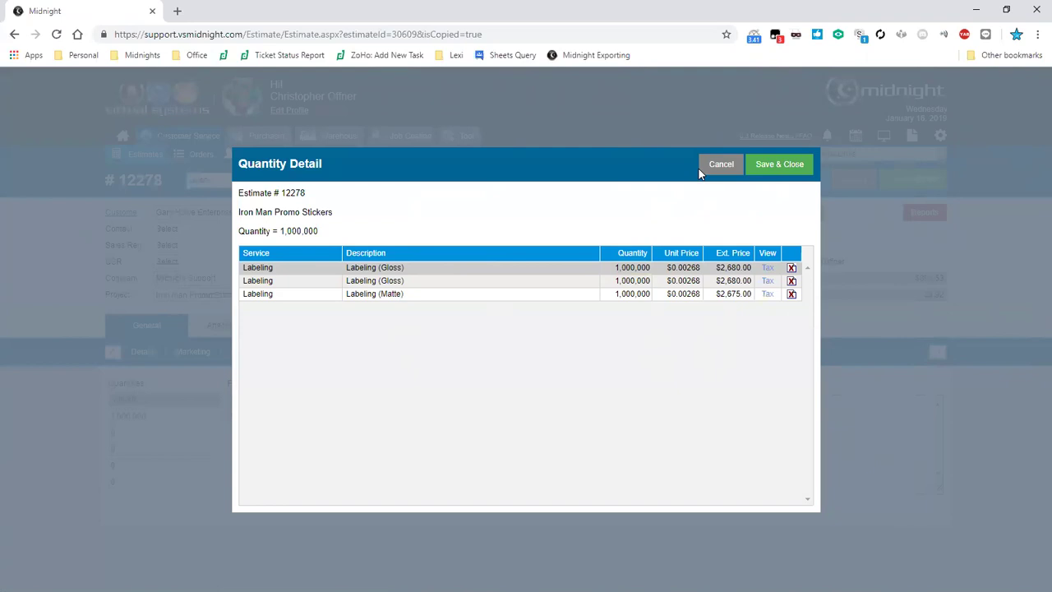
left_click(699, 168)
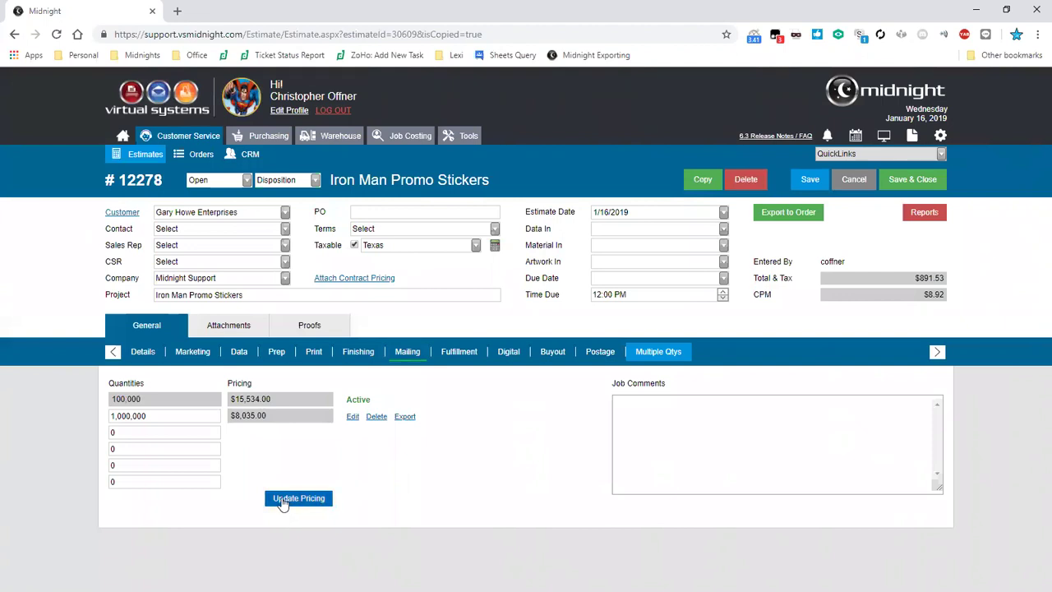
- Add 20,000 and 30,000 as alternative quantities for the estimate and update the pricing
left_click(141, 434)
type("20000")
left_click(114, 452)
type("300000")
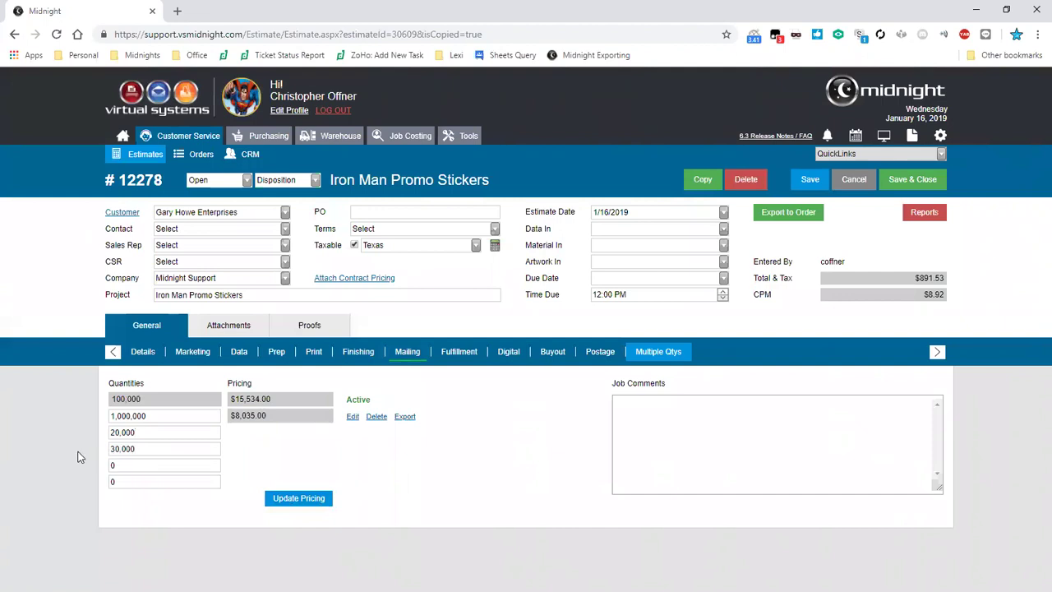
left_click(294, 500)
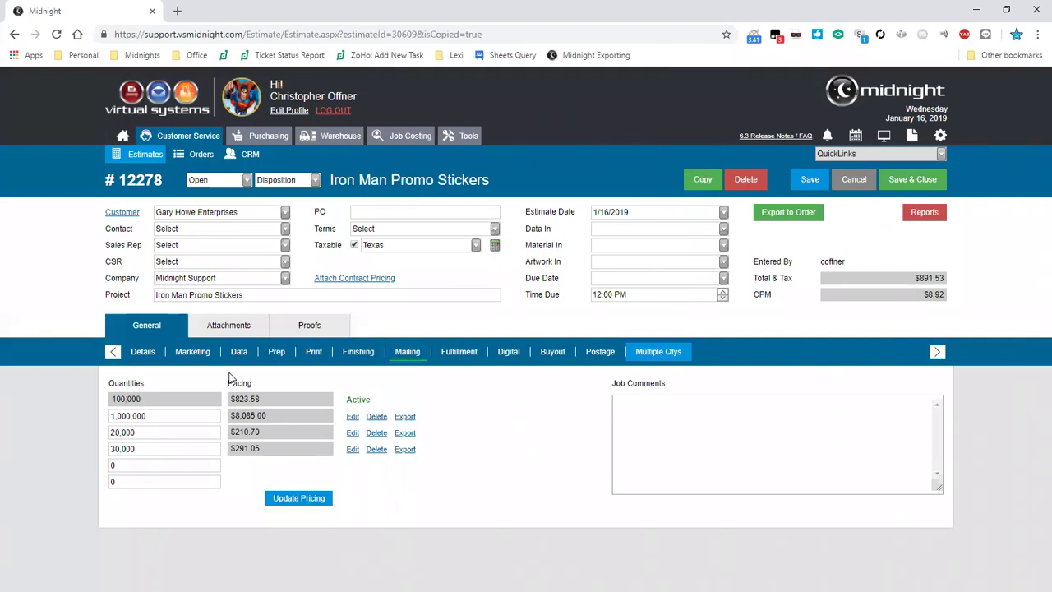
- Compare the estimate's expected quantity in its details with the alternative quantities
left_click(142, 356)
left_click_drag(280, 389, 238, 388)
left_click(316, 391)
left_click_drag(162, 435, 182, 452)
- Look through the reports available for the estimate, preview the Estimate Details report and close it
left_click(924, 212)
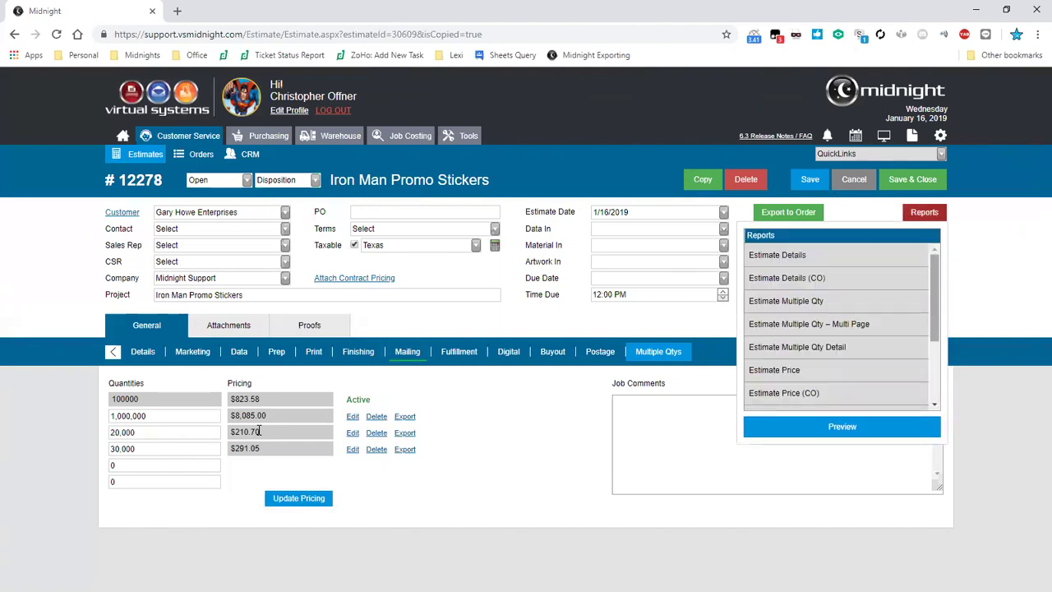
scroll(839, 325, "down", 3)
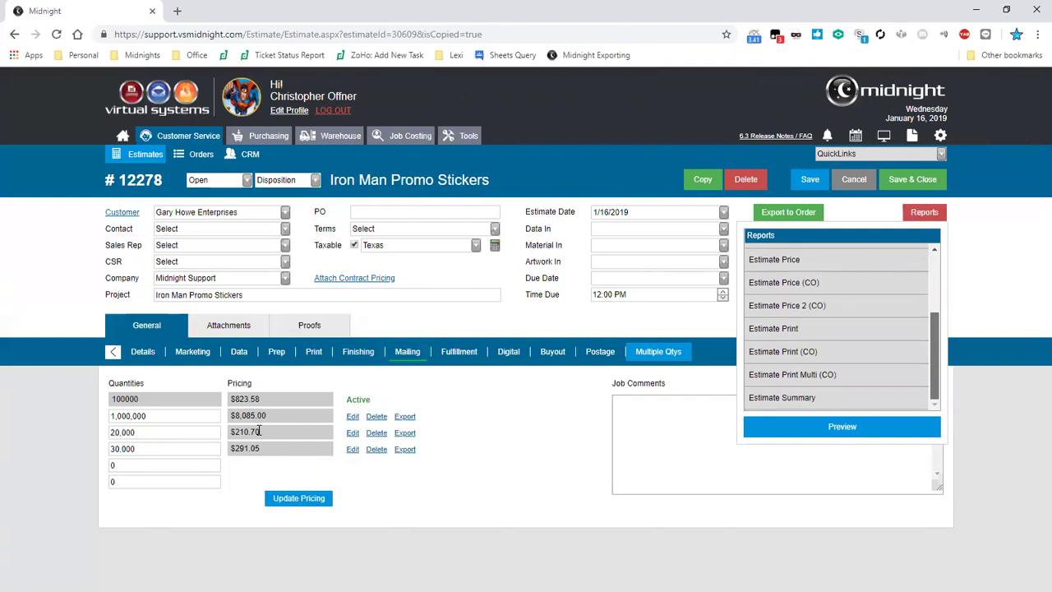
scroll(839, 325, "up", 3)
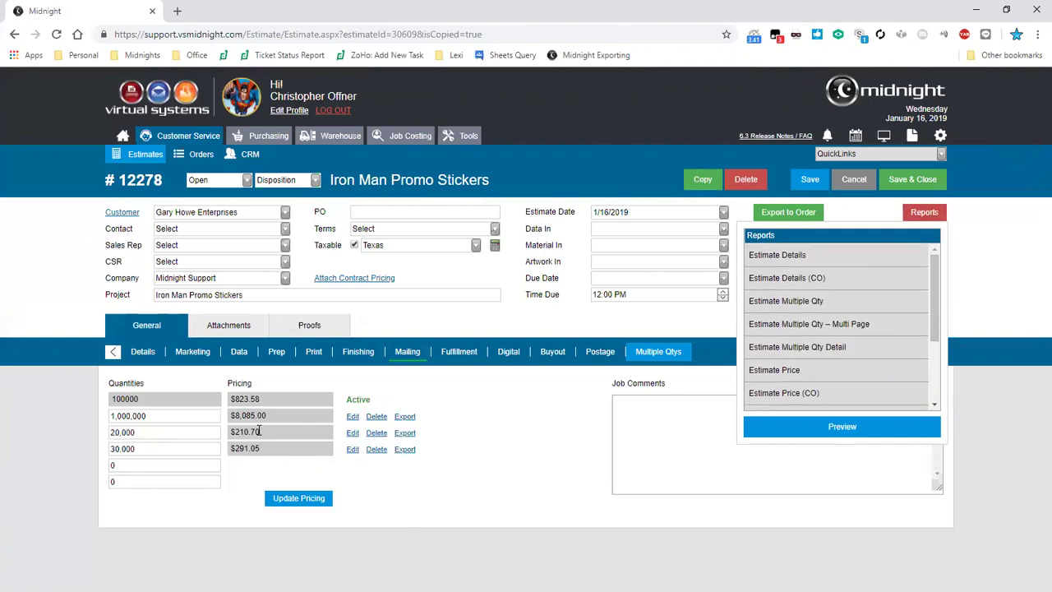
left_click(777, 255)
left_click(842, 426)
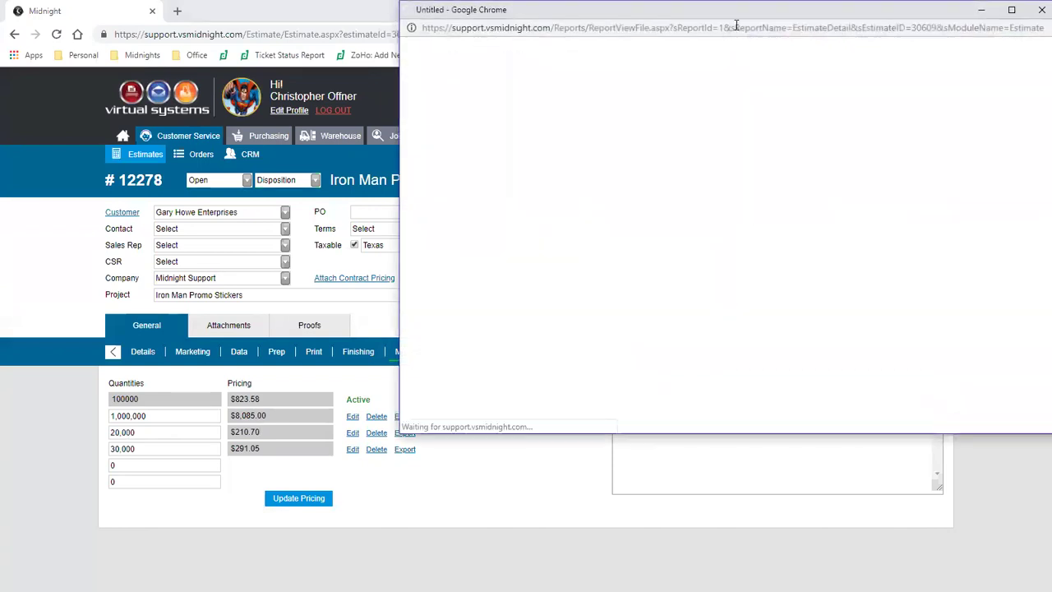
left_click_drag(736, 25, 378, 22)
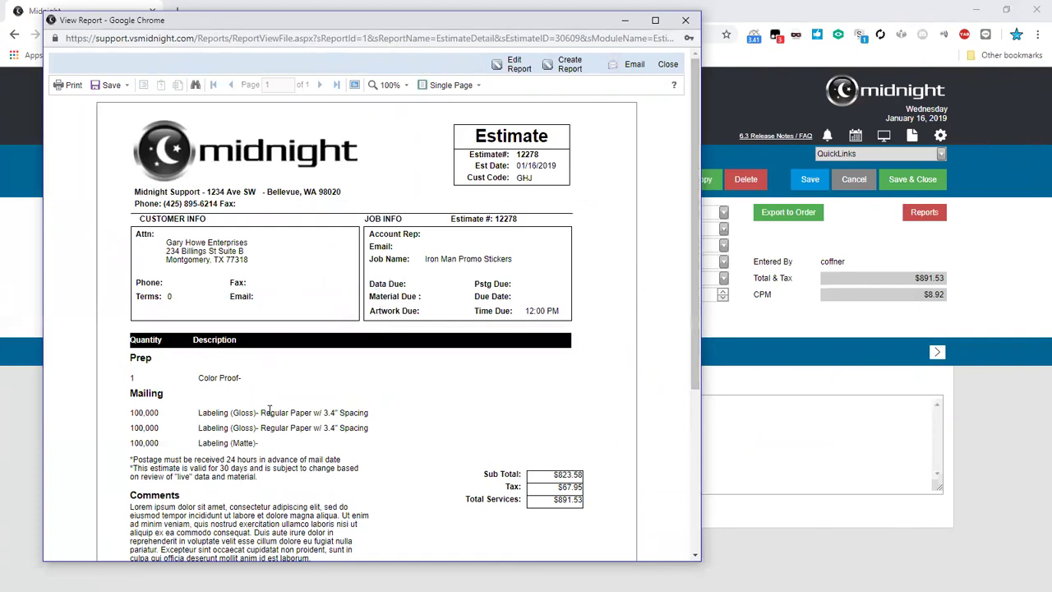
key("ctrl+a")
left_click(358, 419)
left_click(685, 19)
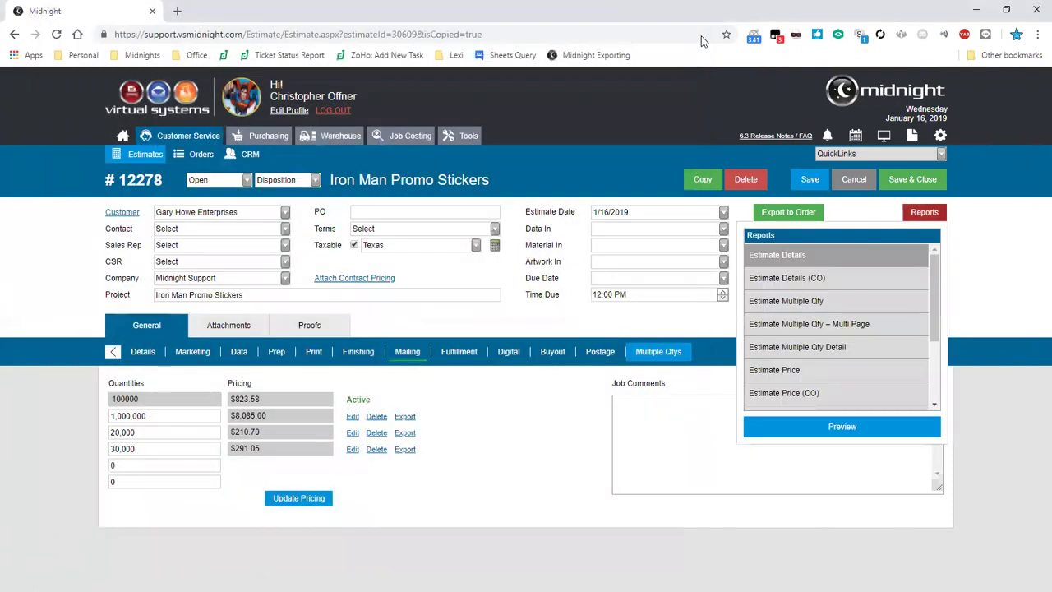
- Preview the Estimate Price report down to its totals and comments, and close it
double_click(775, 370)
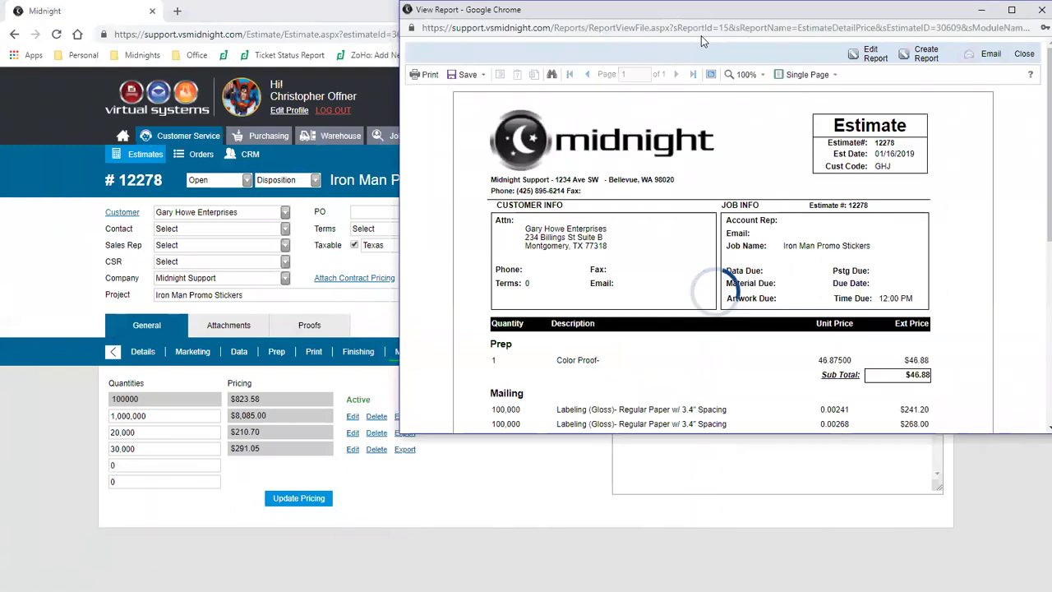
scroll(701, 37, "down", 2)
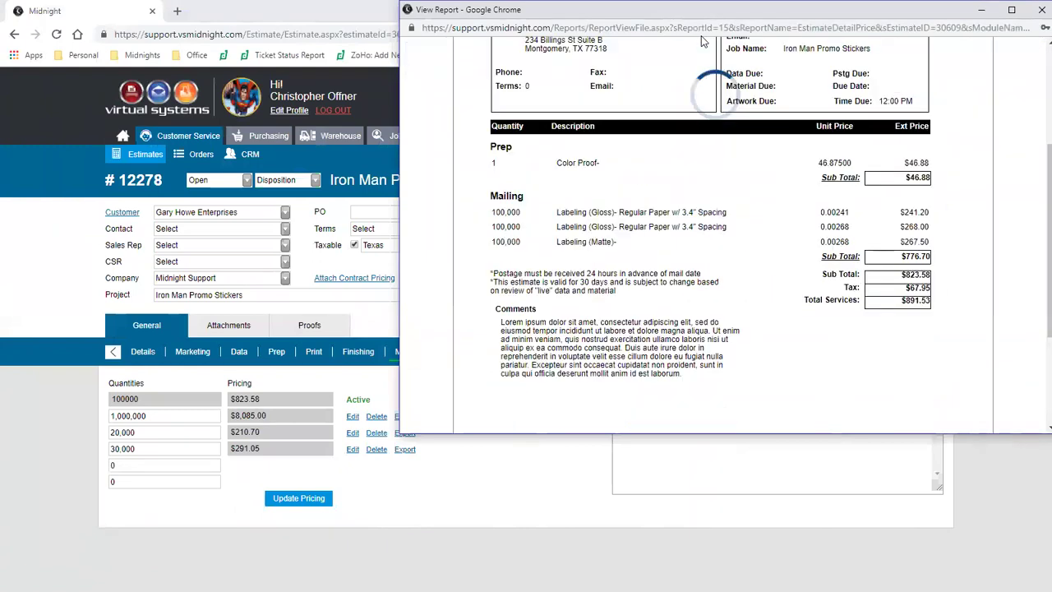
left_click(1036, 12)
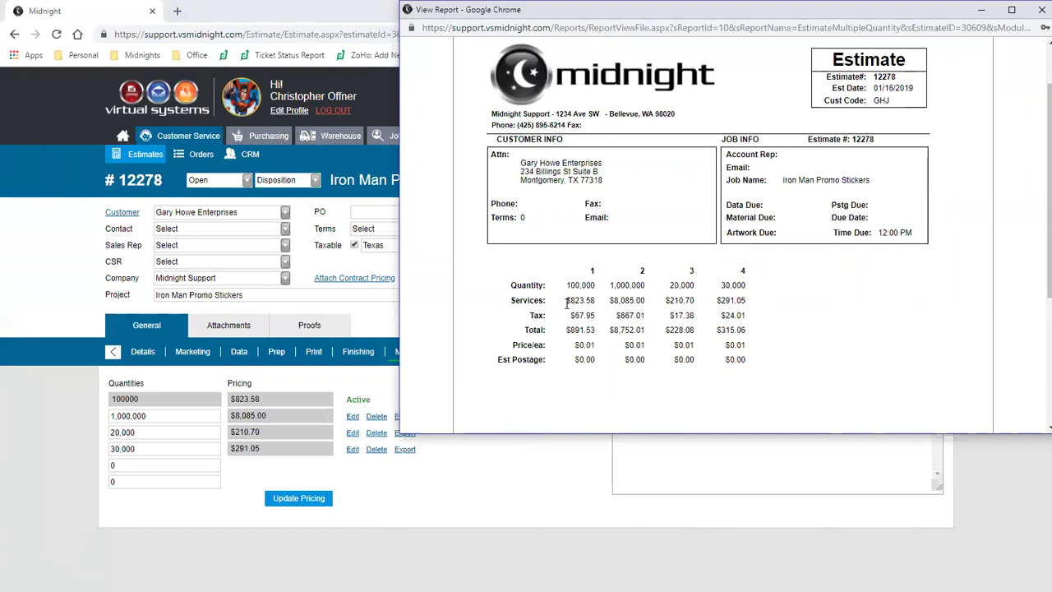
- Examine the services prices per quantity in the Estimate Multiple Qty report and close it
left_click_drag(569, 300, 685, 301)
left_click(685, 302)
left_click(1042, 9)
- Preview the Estimate Multiple Qty – Multi Page report, compare the quantities on its first two pages, and close it
key("Down")
key("Return")
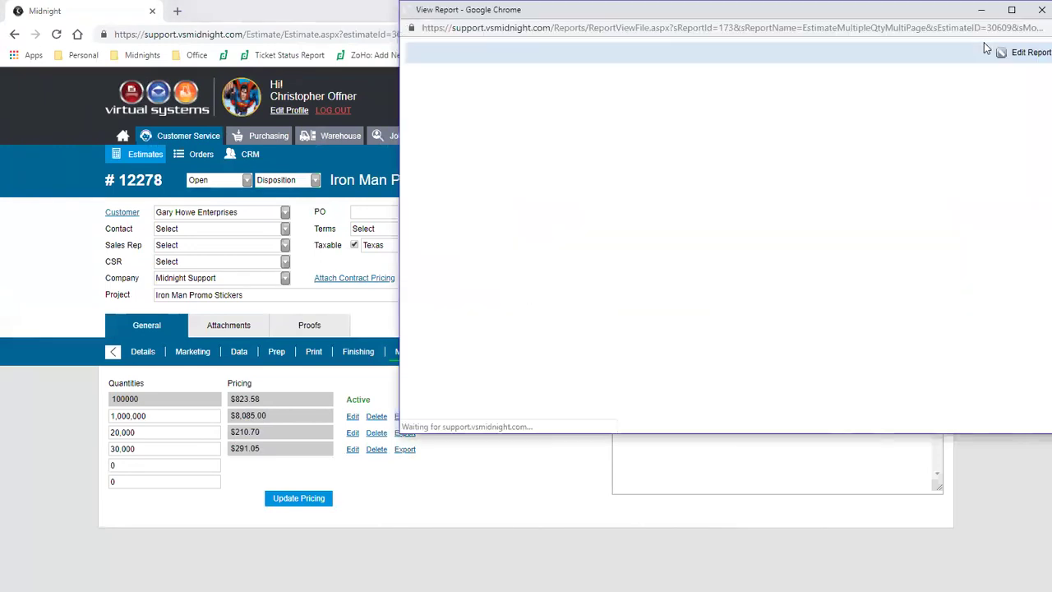
key("super+Up")
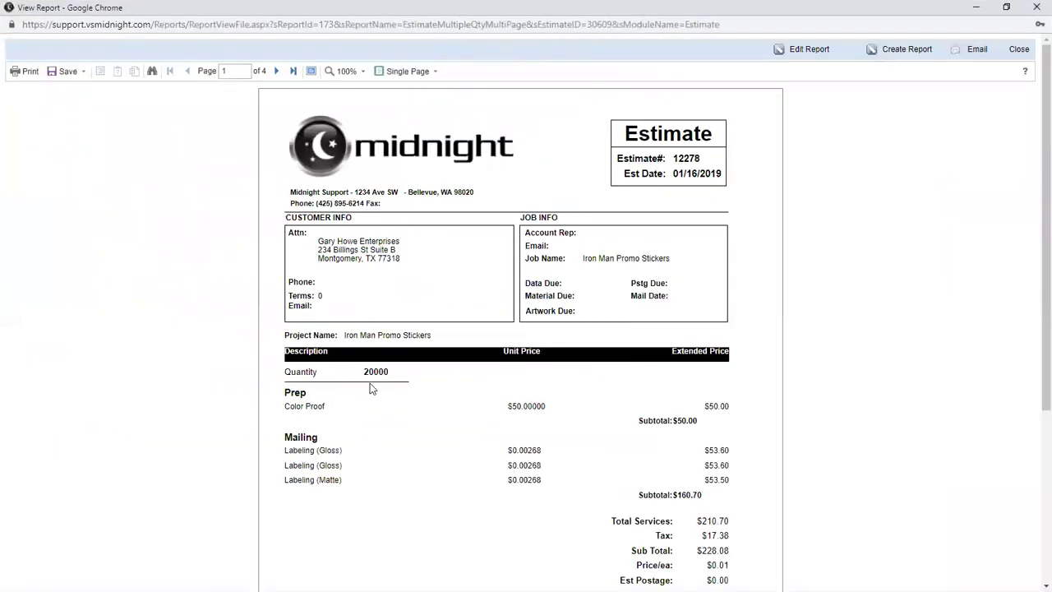
double_click(375, 372)
left_click(375, 375)
left_click(276, 72)
double_click(382, 374)
left_click(382, 374)
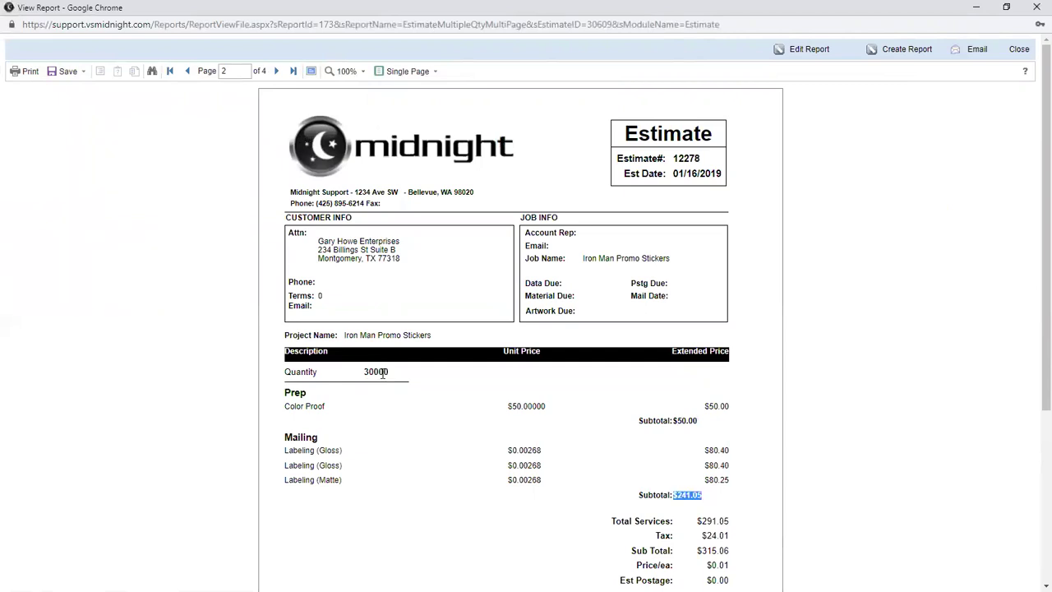
left_click(1034, 8)
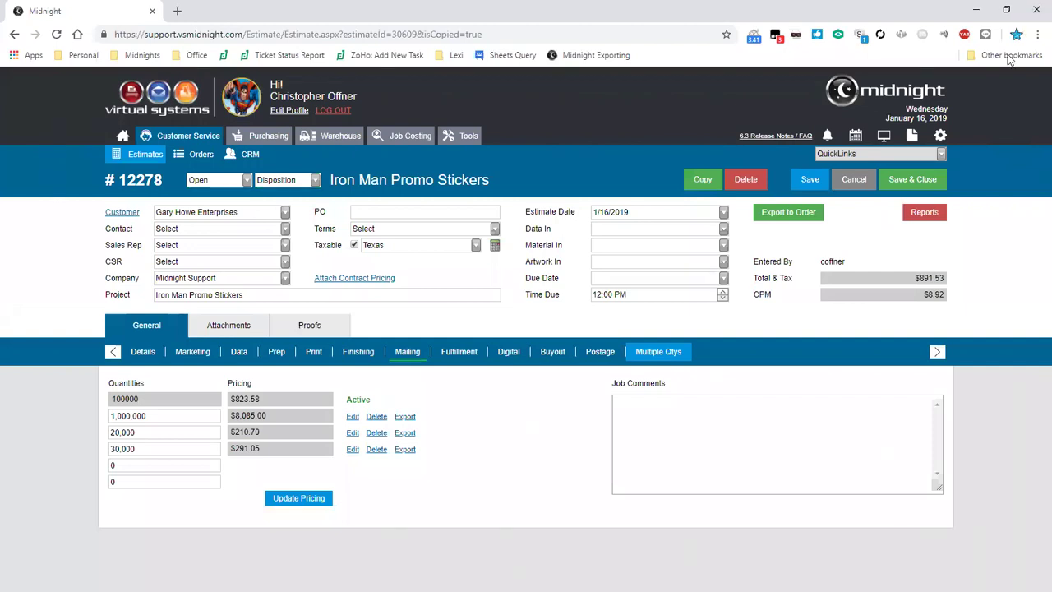
- Open Midnight Reports and view the Estimate Status and Estimate Close Ratio reports among the sales reports
left_click(912, 136)
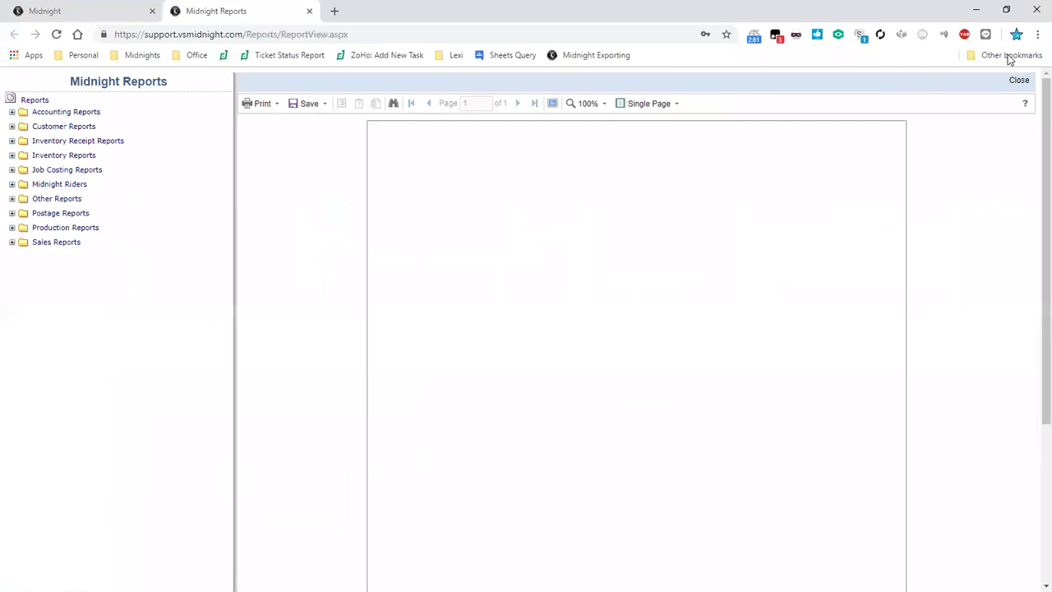
left_click(12, 243)
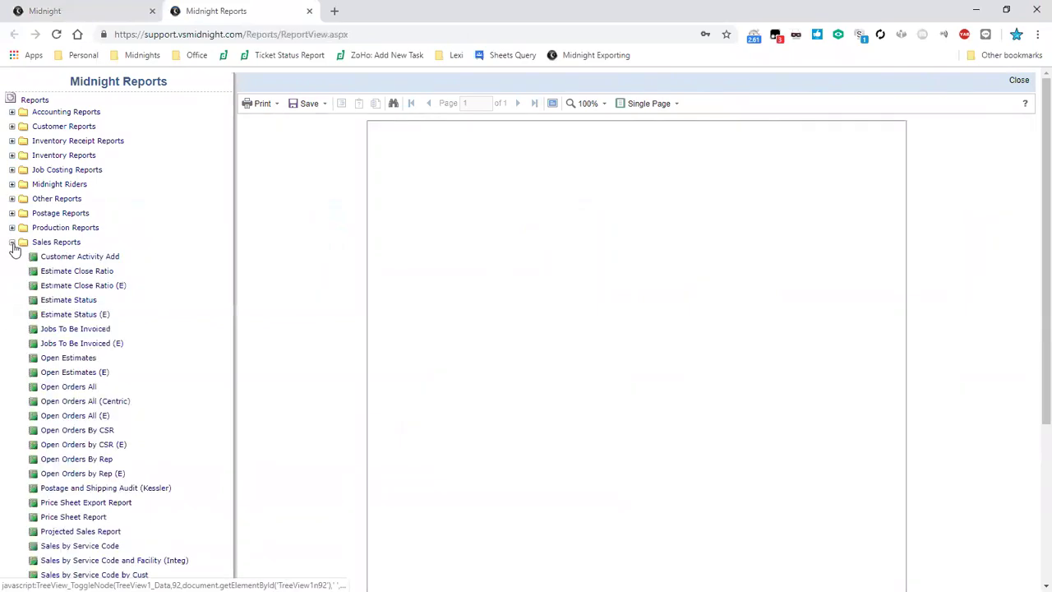
left_click(85, 301)
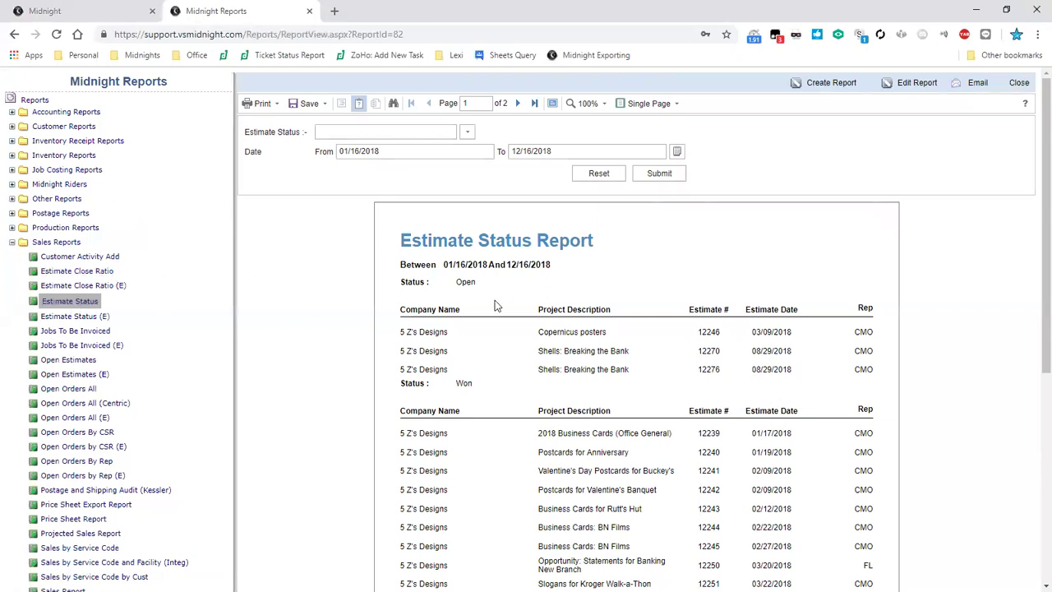
left_click(75, 277)
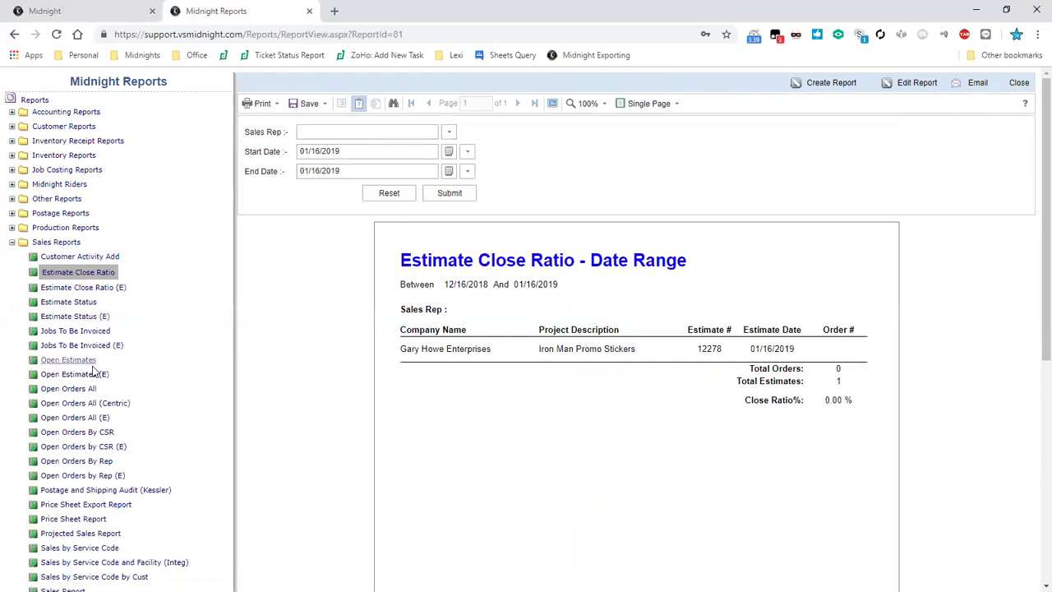
- Run the Open Estimates report for all sales reps from 10/16/2017 to 01/16/2019 and examine the estimate totals
left_click(79, 361)
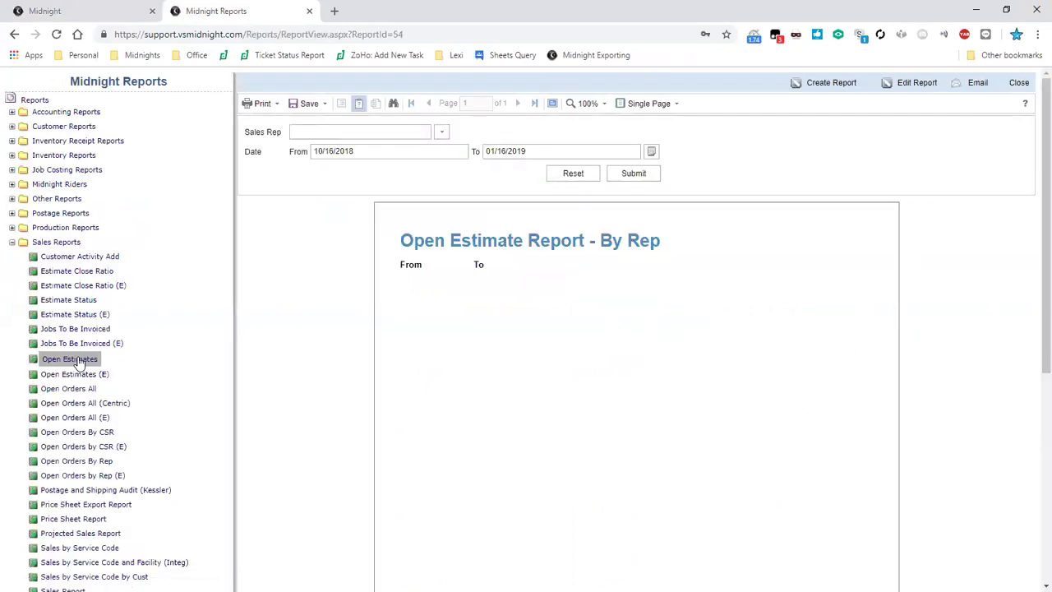
left_click(441, 133)
left_click(376, 149)
left_click(350, 152)
left_click(631, 174)
left_click_drag(842, 313, 873, 313)
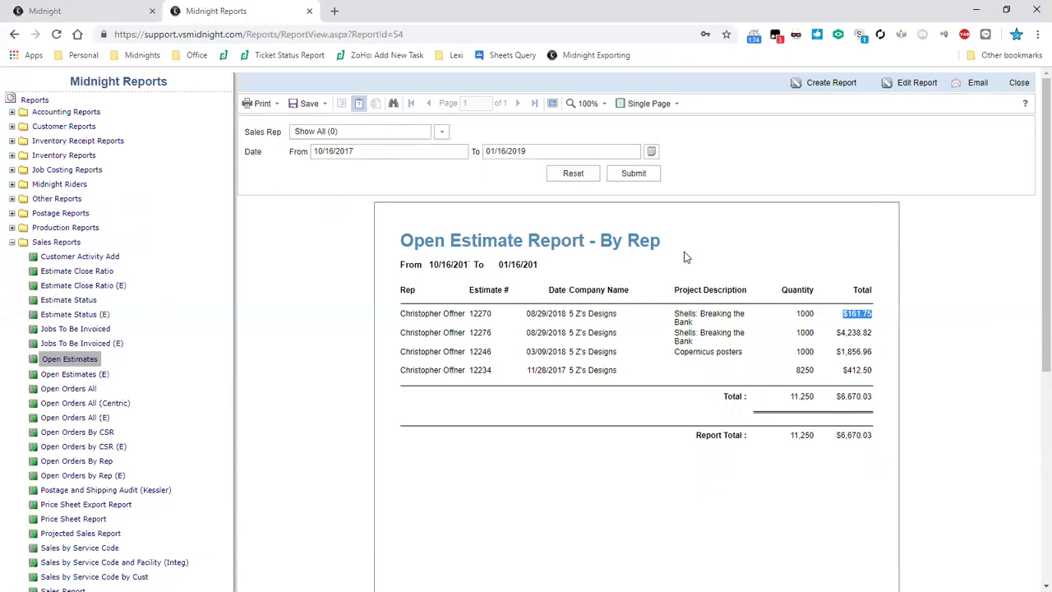
- Close Midnight Reports and go to the order search in Customer Service
left_click(1019, 83)
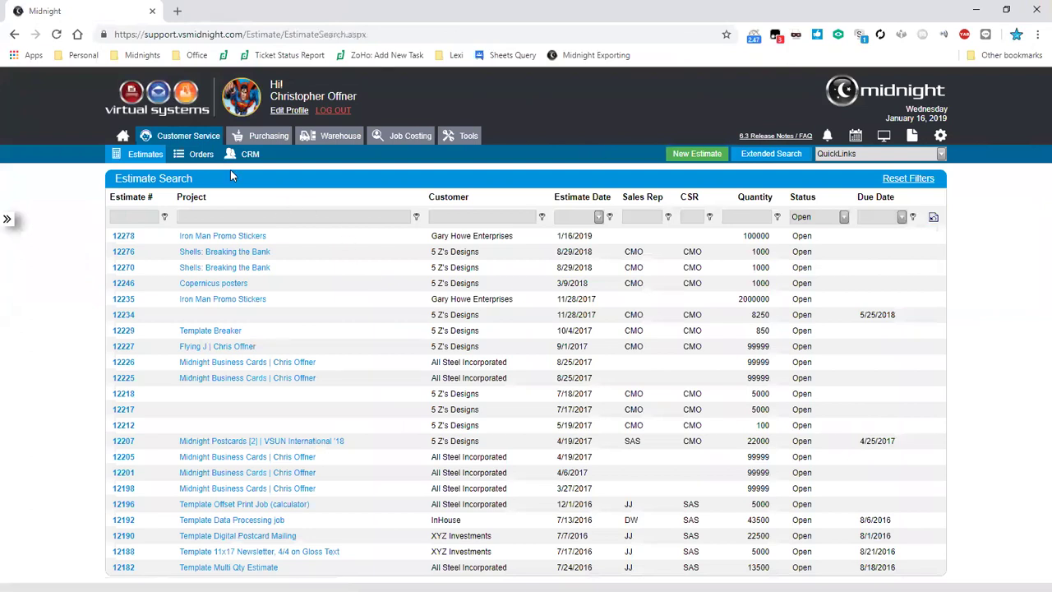
left_click(195, 157)
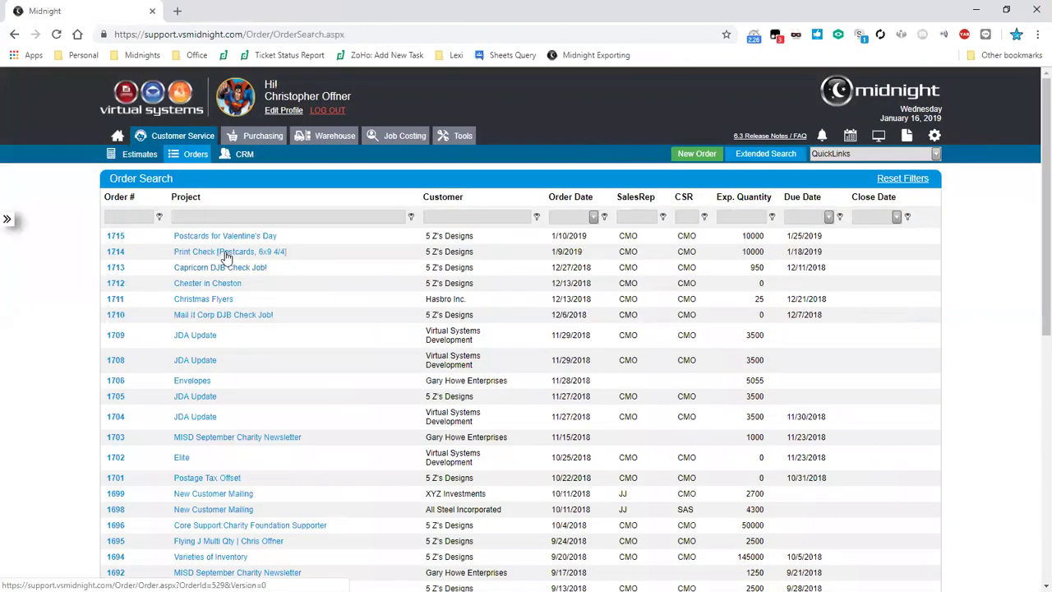
- Open the Print Check [Postcards, 6x9 4/4] order and export it from its details to a new estimate
left_click(227, 256)
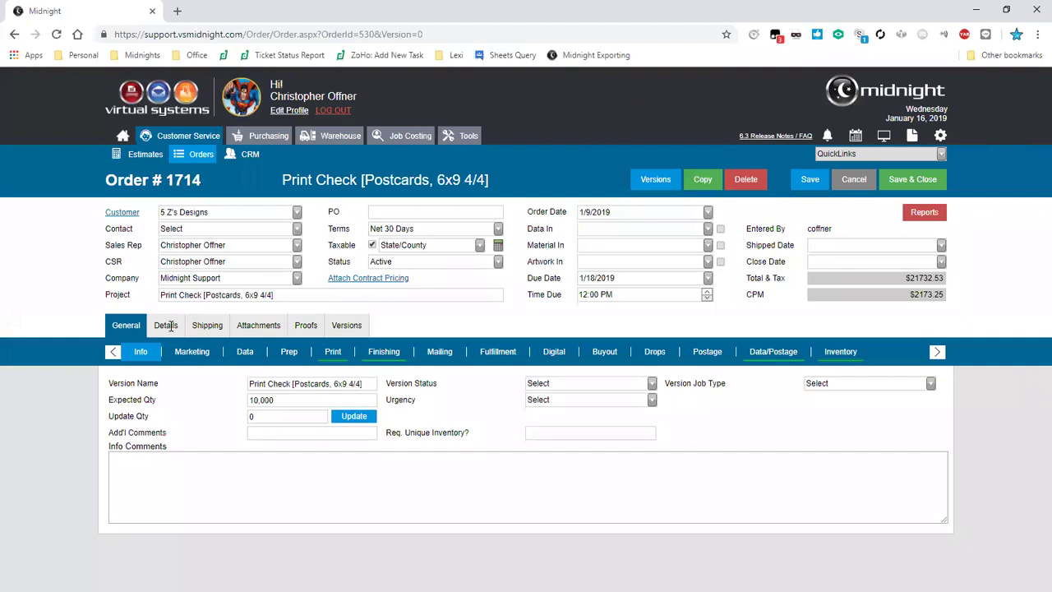
left_click(174, 326)
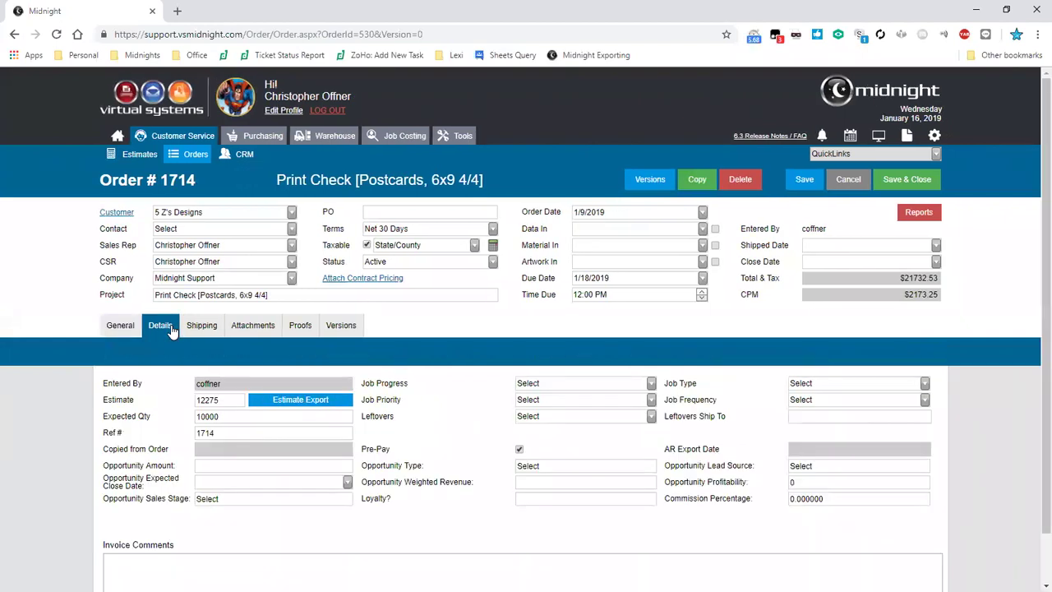
left_click(261, 403)
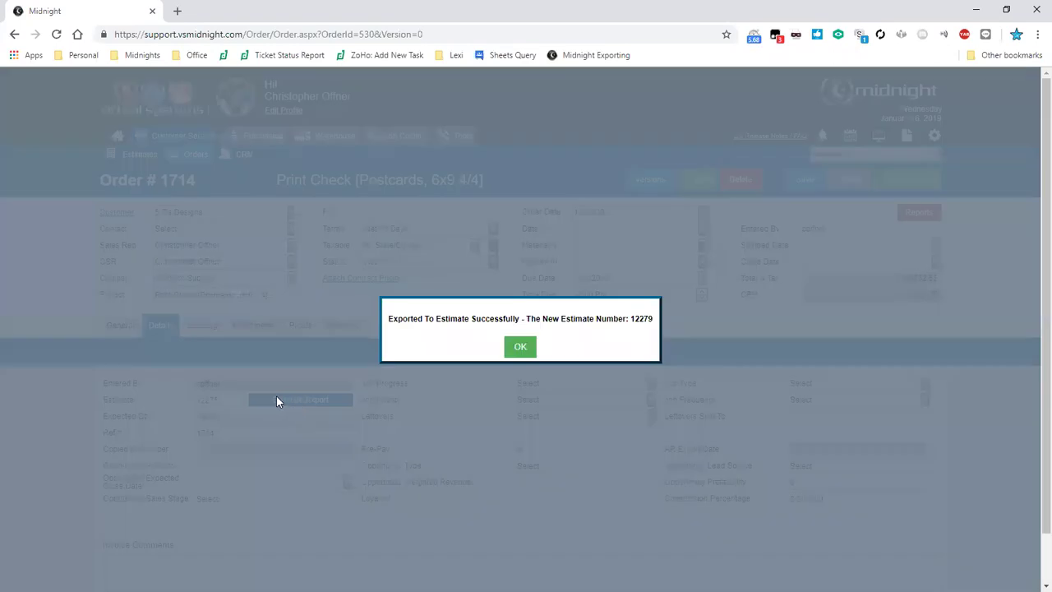
key("Return")
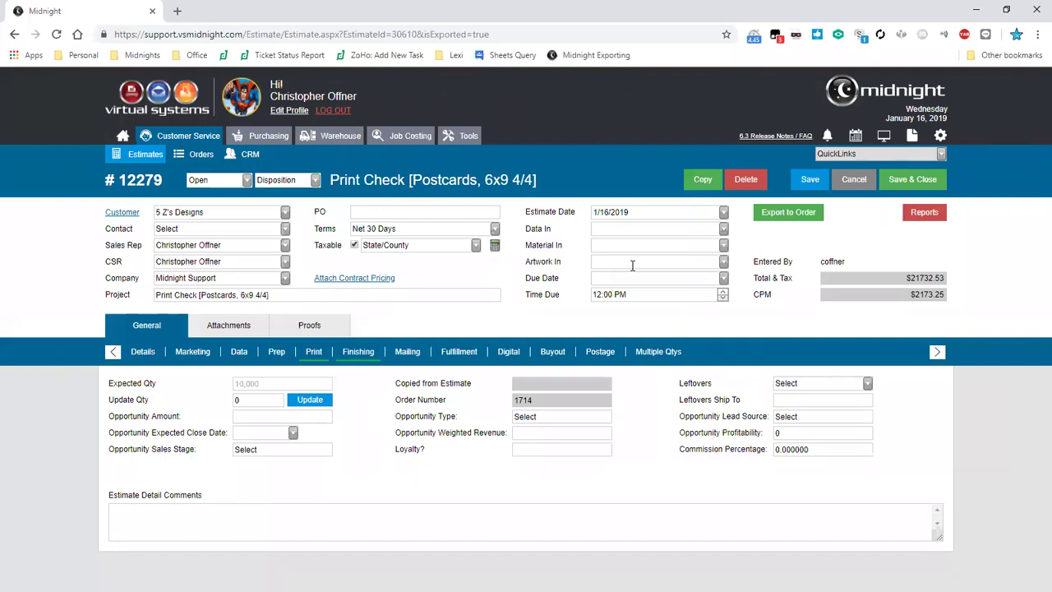
- Delete the estimate exported from the Print Check [Postcards, 6x9 4/4] order
left_click(728, 189)
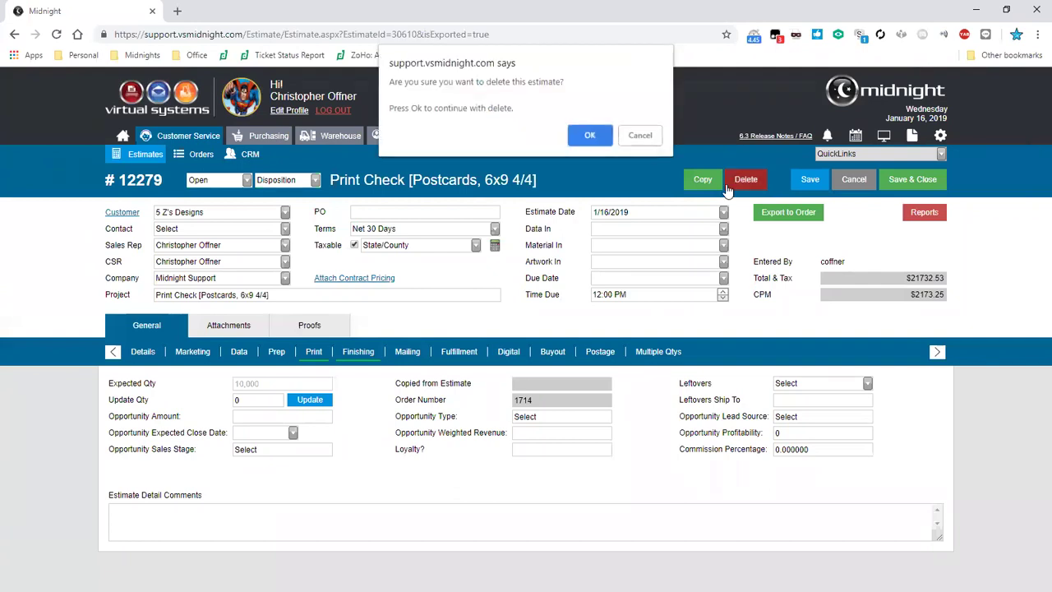
left_click(590, 135)
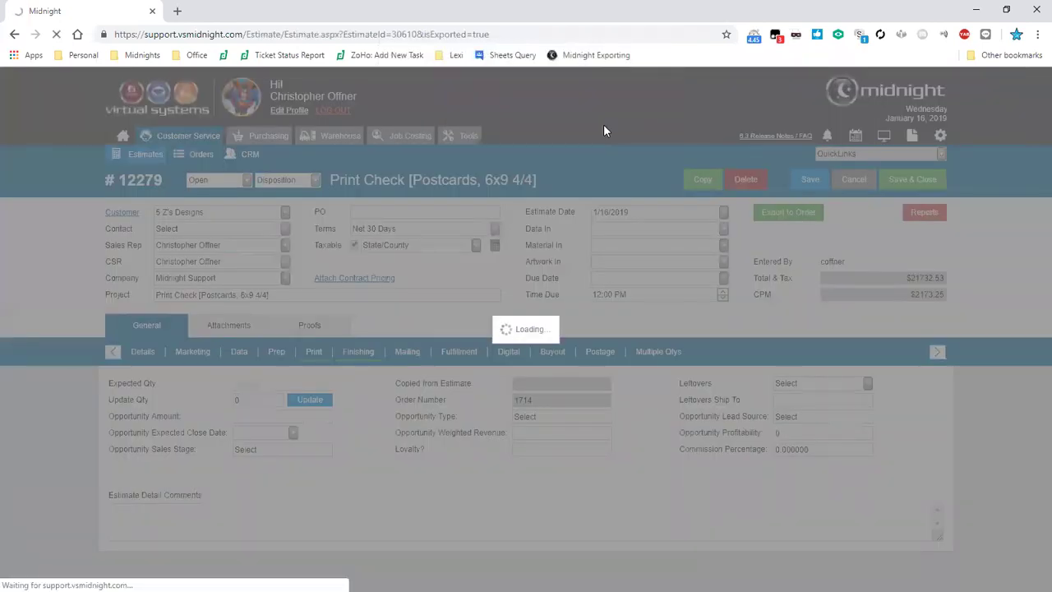